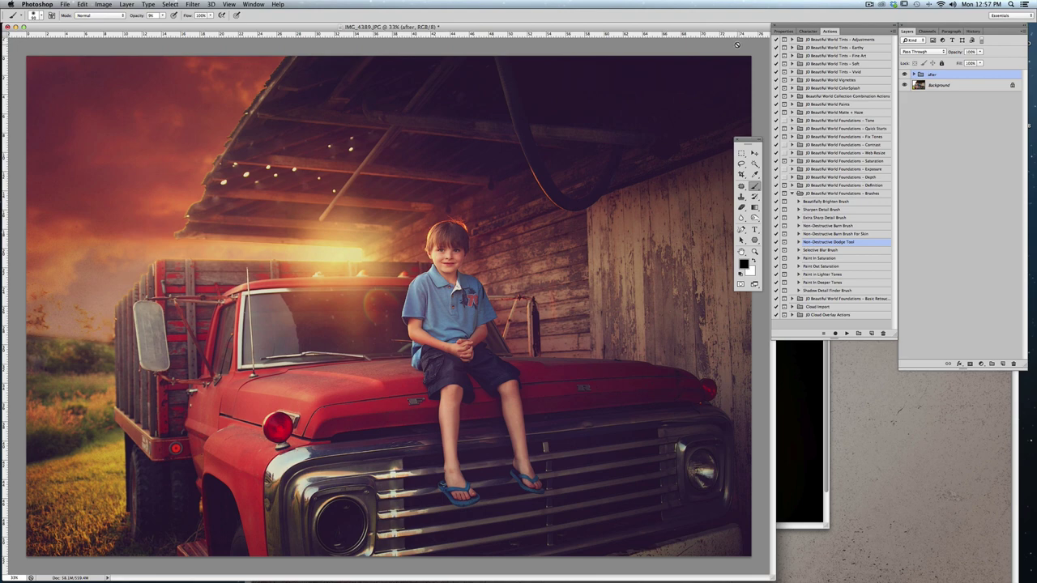
- Toggle the visibility of the "after" group to compare the finished edit with the original photo
left_click(905, 74)
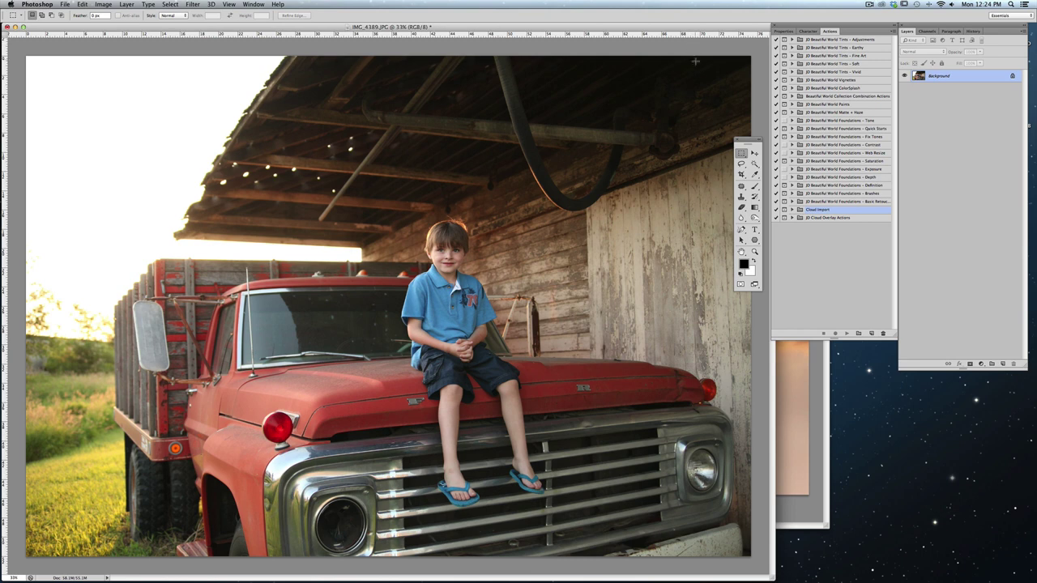
- Run the Cloud Import action and use it to copy the whole Morocco.jpg cloud image
left_click(792, 208)
left_click(813, 218)
left_click(846, 333)
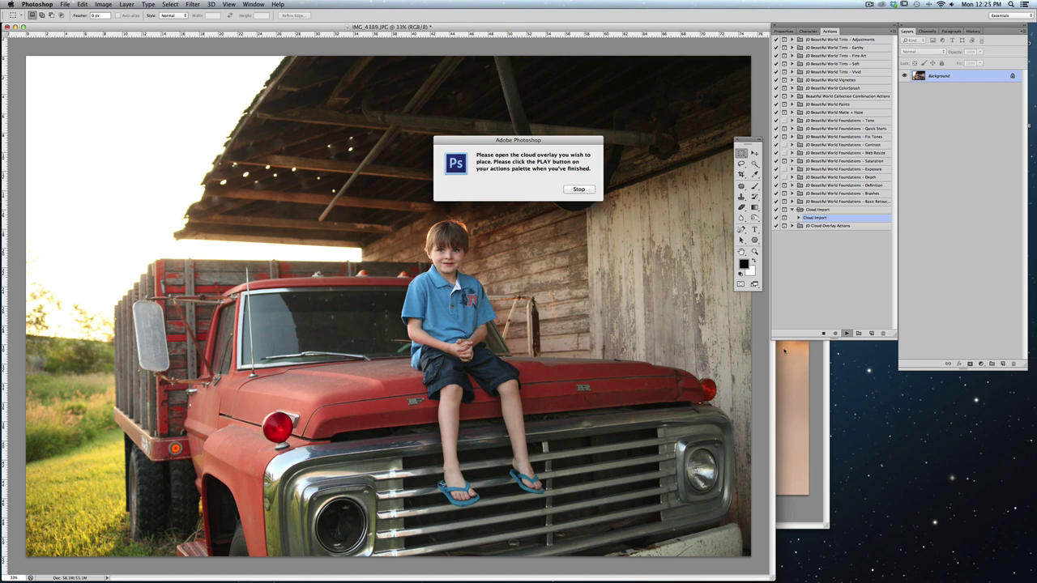
left_click(589, 192)
left_click(786, 357)
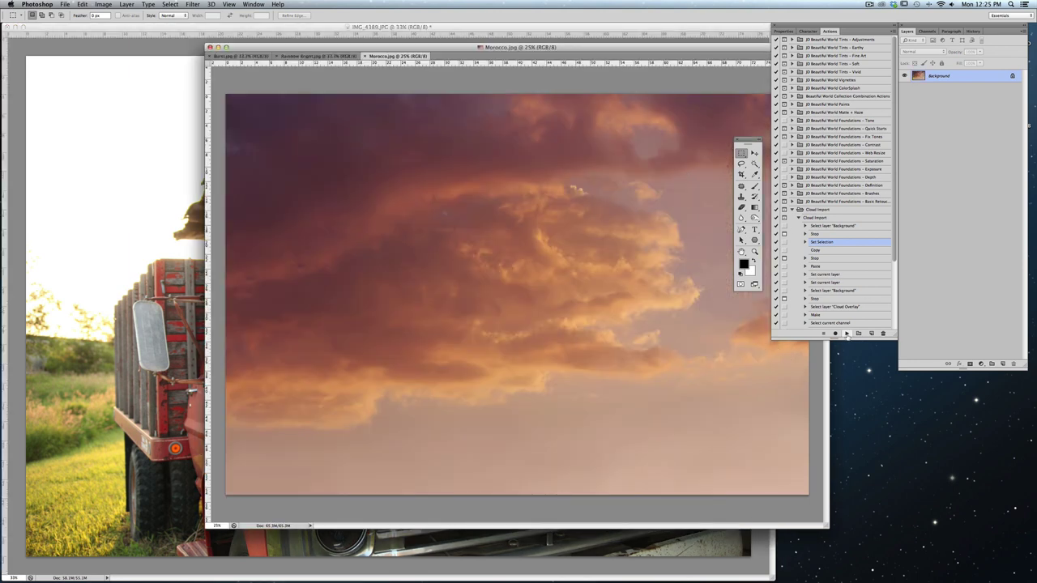
left_click(846, 332)
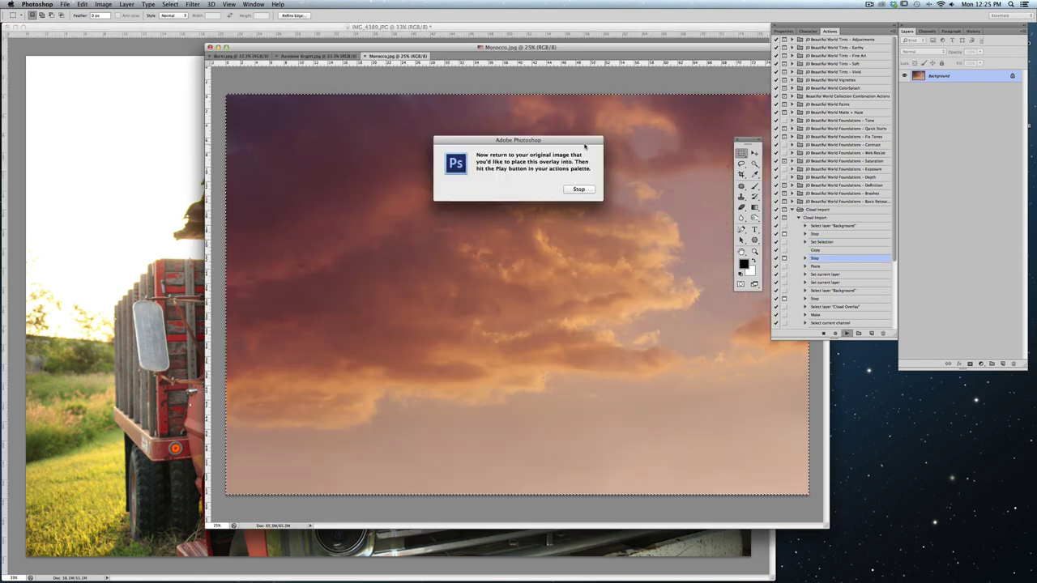
left_click(580, 191)
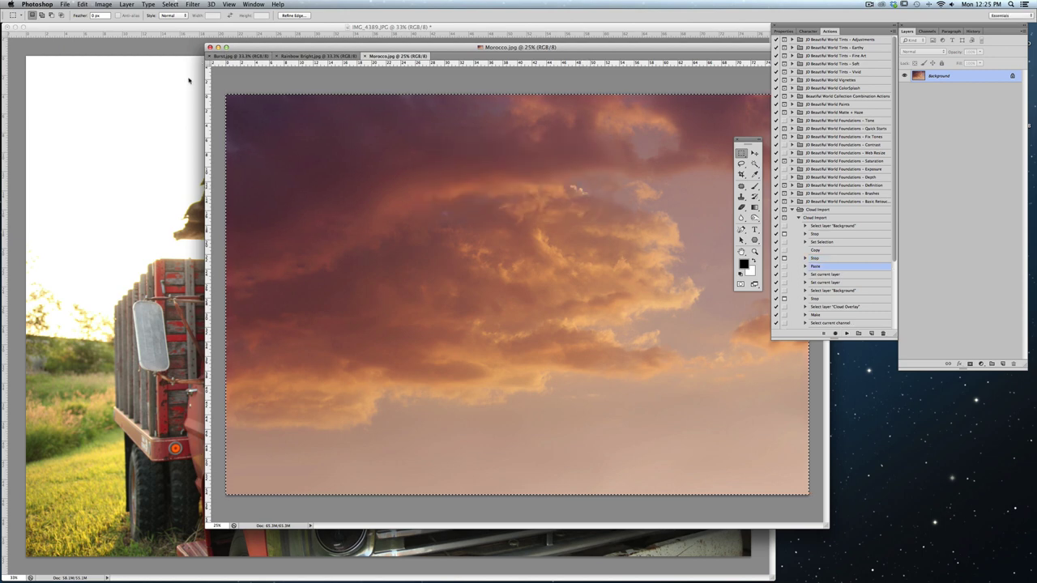
- Return to the IMG_4389.JPG truck photo and resume the action to paste the clouds in as a Cloud Overlay layer
left_click(204, 30)
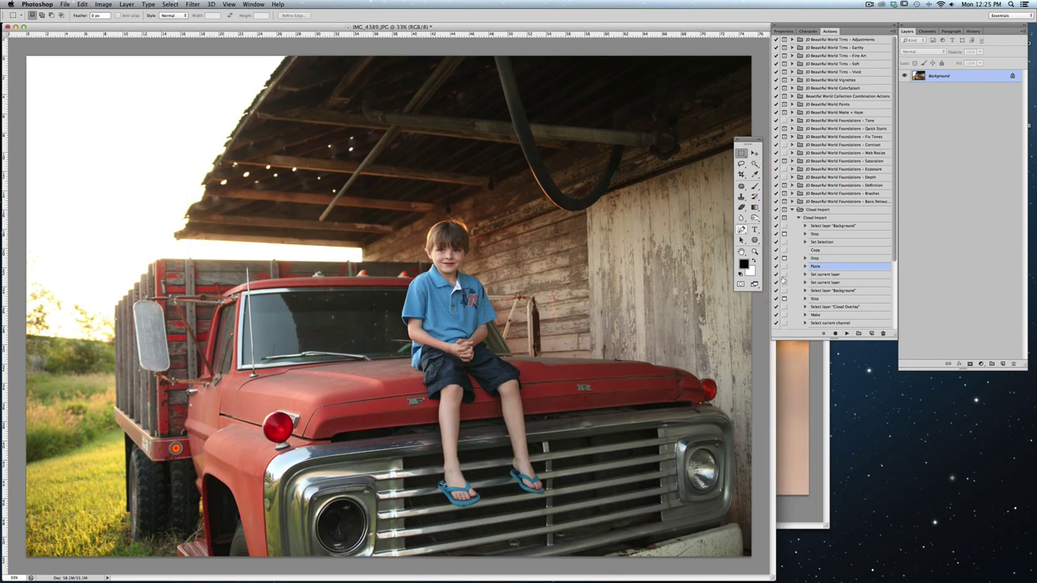
left_click(846, 332)
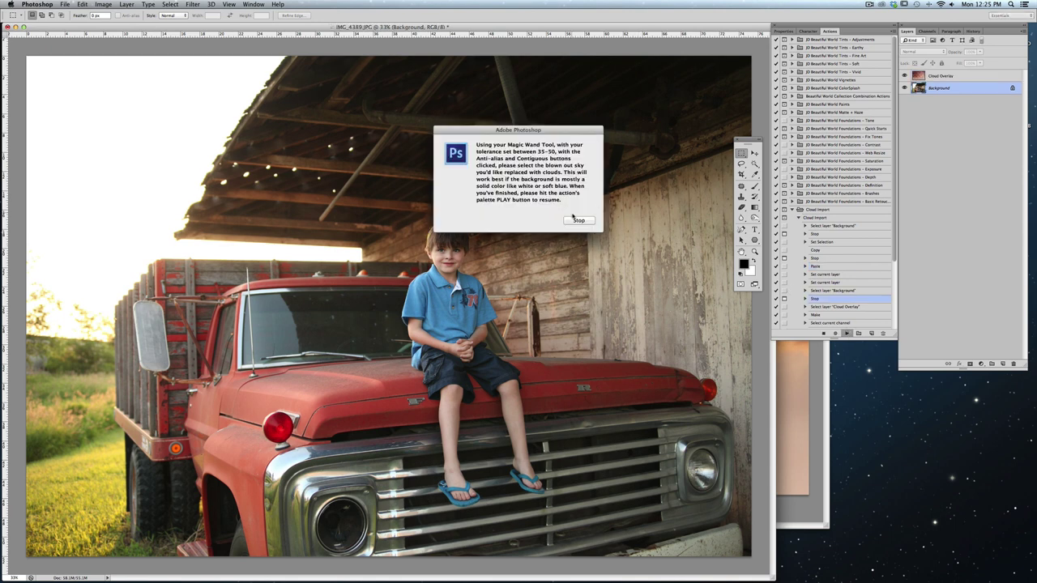
left_click(578, 220)
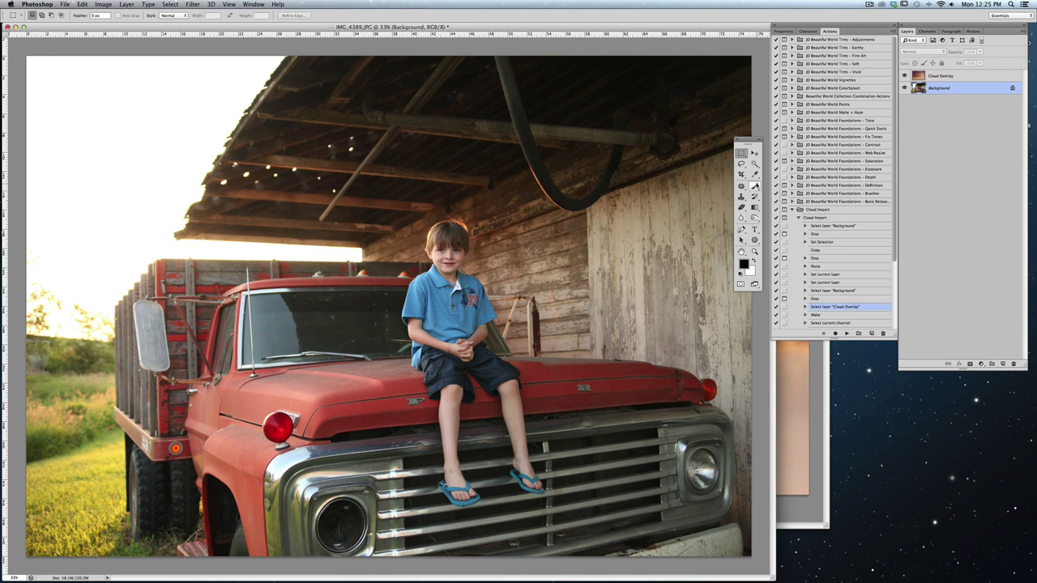
- Select the blown-out sky with the Magic Wand and complete the Cloud Import action to mask the clouds into it
left_click(753, 165)
left_click(174, 162)
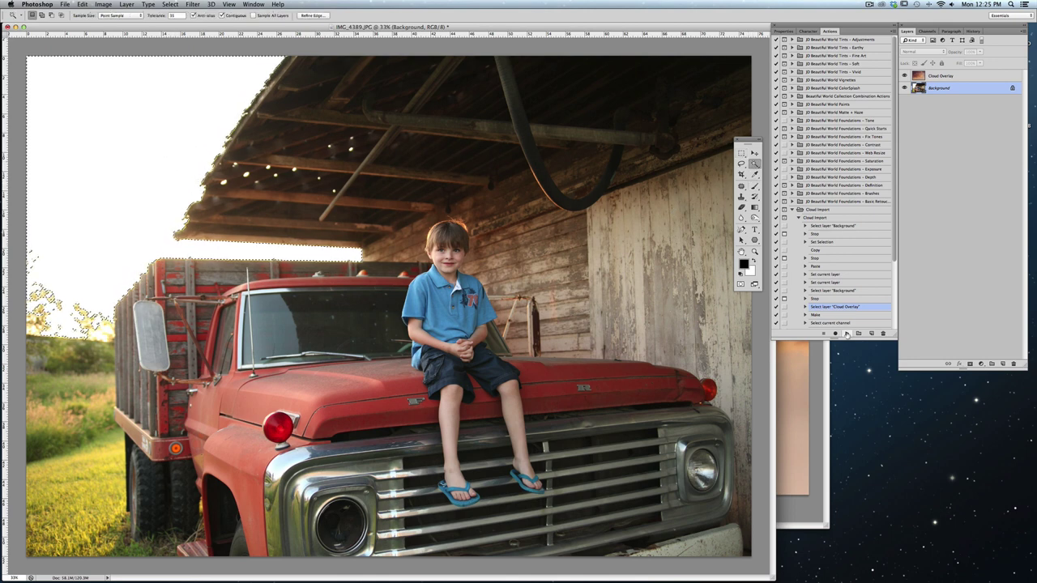
left_click(846, 333)
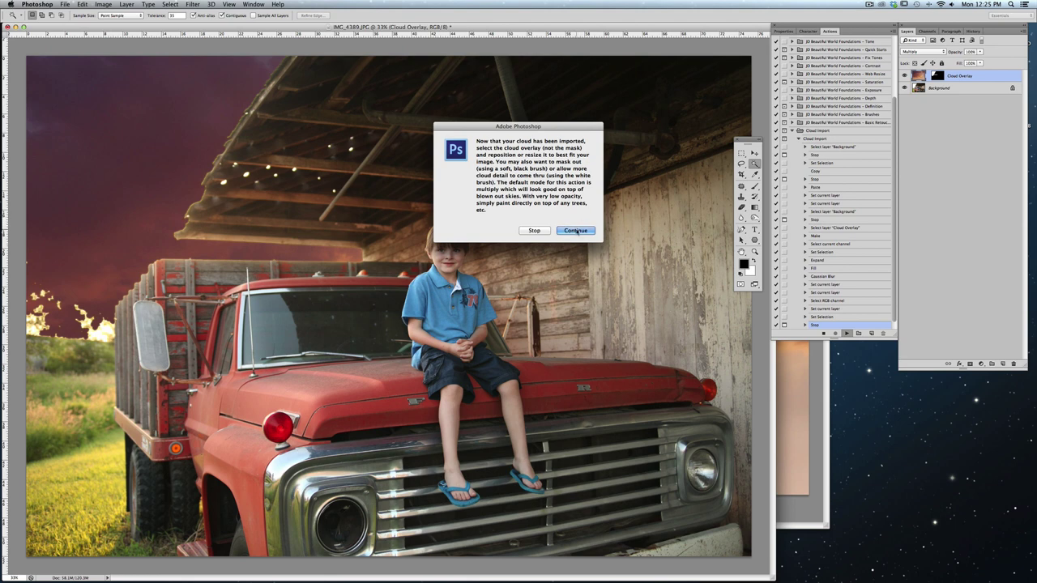
left_click(575, 231)
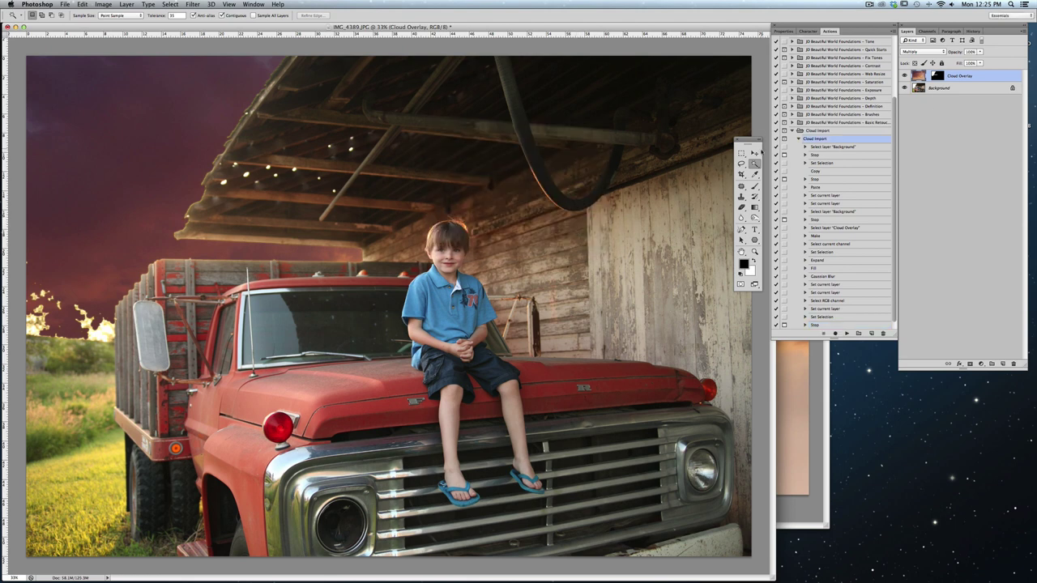
- Move the cloud overlay up and to the left so its brighter orange clouds fill the visible sky
left_click(754, 152)
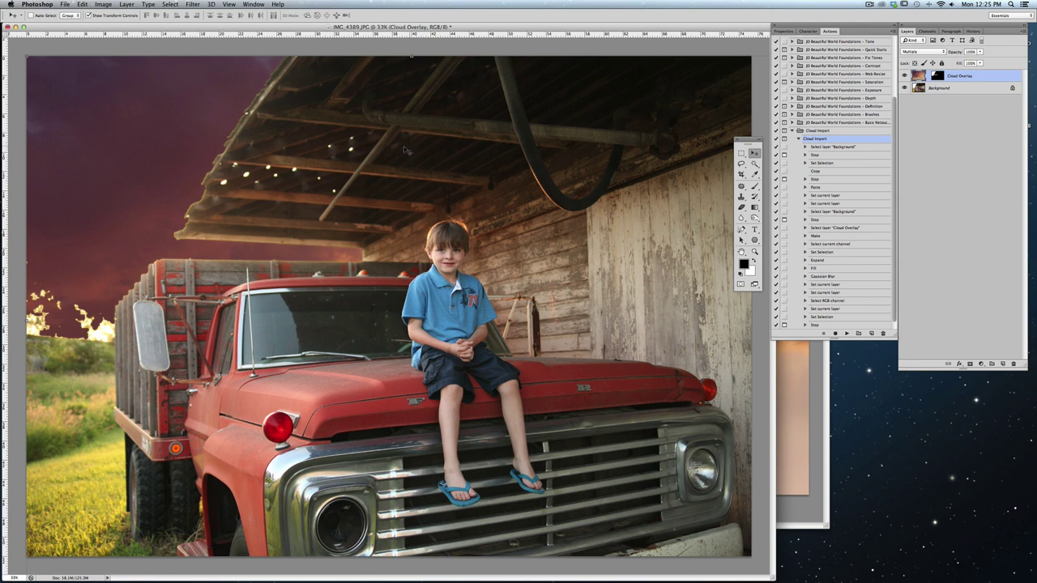
mouse_move(171, 156)
left_mouse_down()
mouse_move(155, 115)
mouse_move(150, 132)
mouse_move(174, 157)
mouse_move(163, 151)
mouse_move(154, 177)
mouse_move(140, 133)
mouse_move(163, 147)
mouse_move(152, 153)
left_mouse_up()
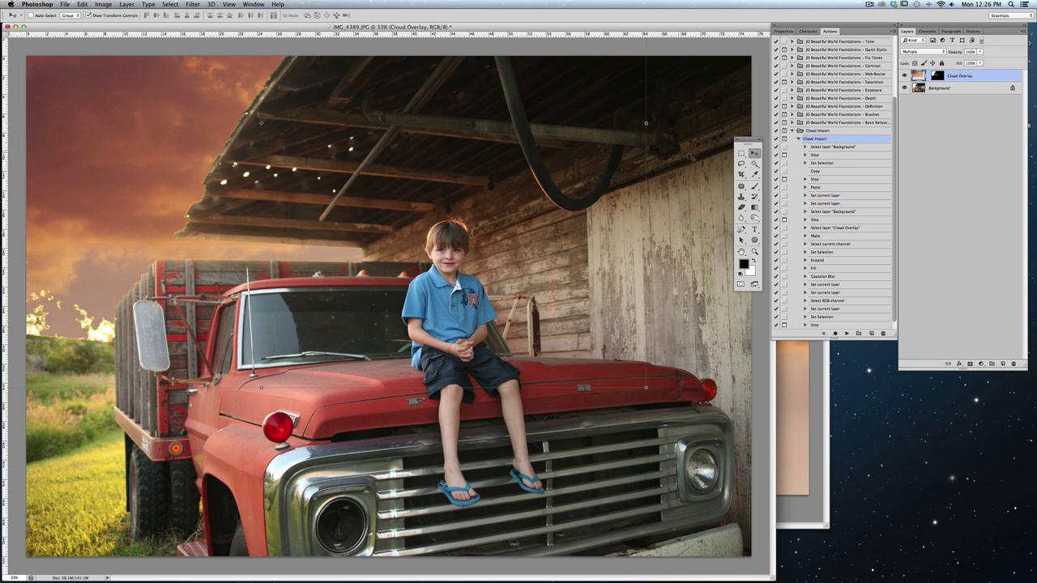
- Paint white on the Cloud Overlay mask over the bright tree tops, using a soft brush of about 85 px at 11% opacity
left_click(937, 75)
left_click(753, 259)
left_click(754, 187)
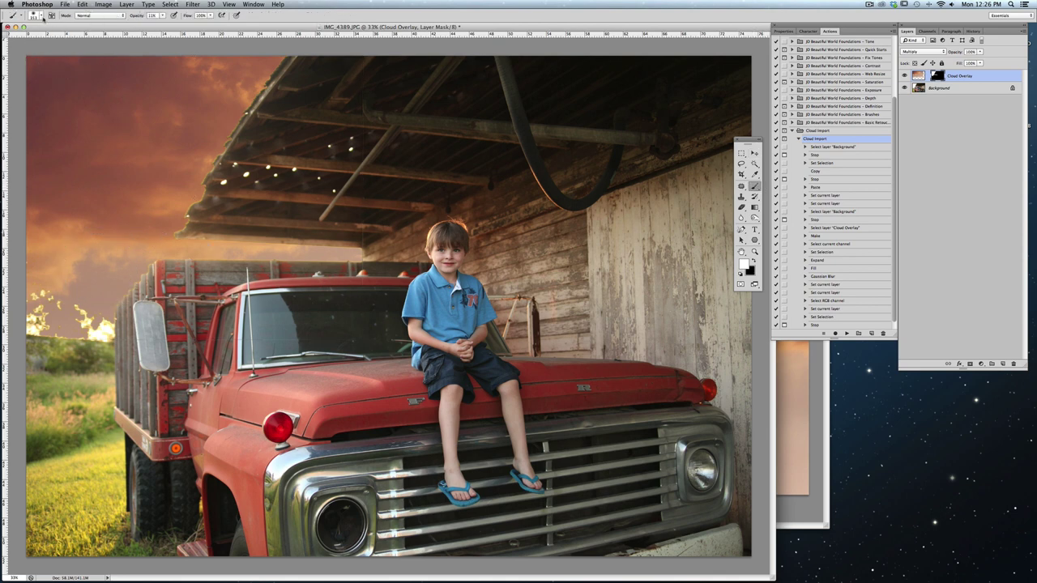
left_click(43, 16)
left_click_drag(56, 38, 46, 40)
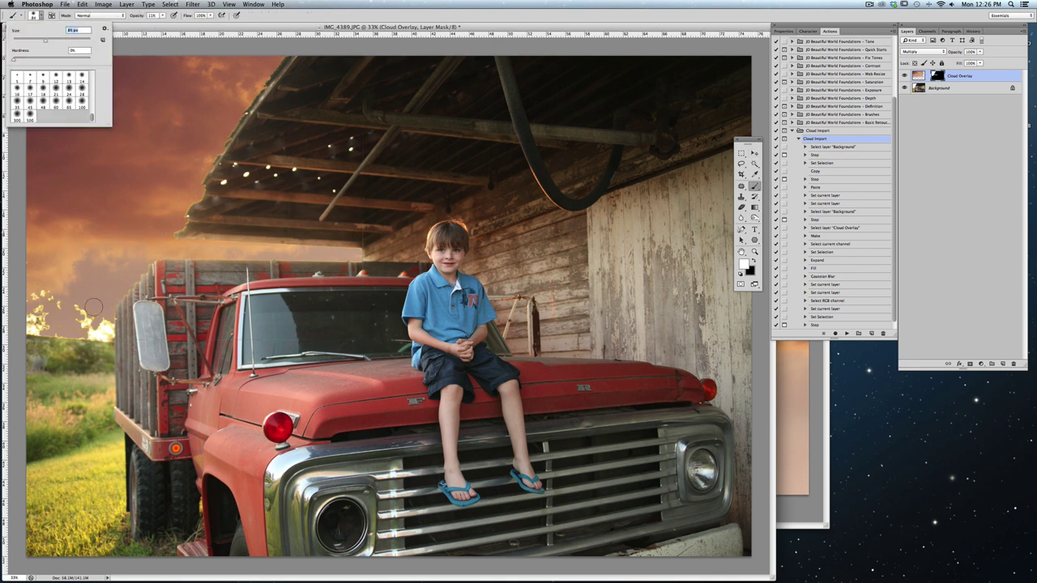
left_click_drag(45, 288, 50, 311)
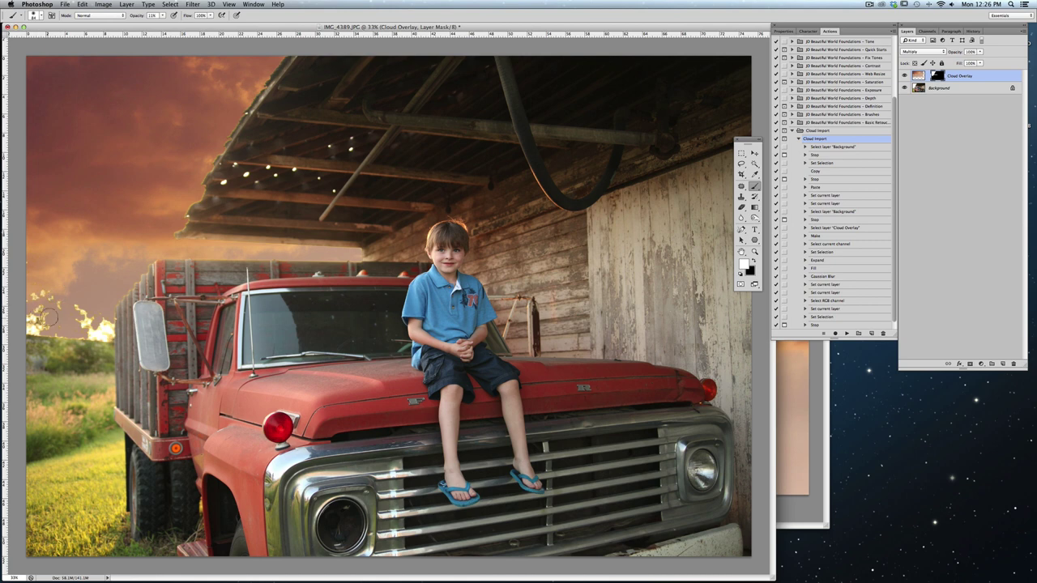
- Raise the brush opacity to 31% and paint more cloud over the bright gaps in the trees on the horizon
left_click(162, 16)
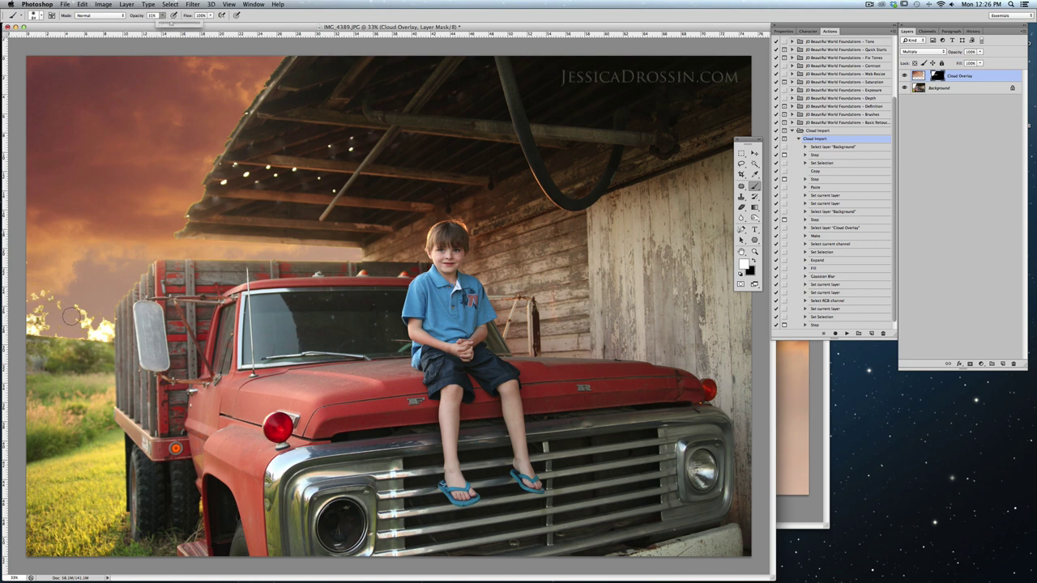
left_click_drag(59, 315, 31, 326)
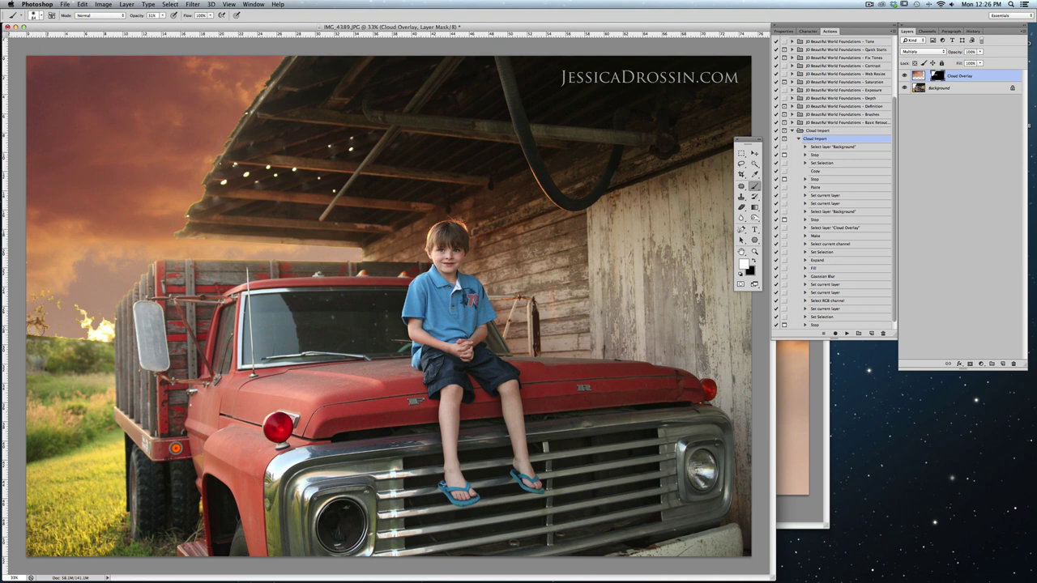
mouse_move(90, 329)
left_mouse_down()
mouse_move(101, 316)
mouse_move(100, 331)
left_mouse_up()
- Shrink the brush, raise its opacity to 50% and paint cloud over the remaining bright spots around the trees
left_click(41, 15)
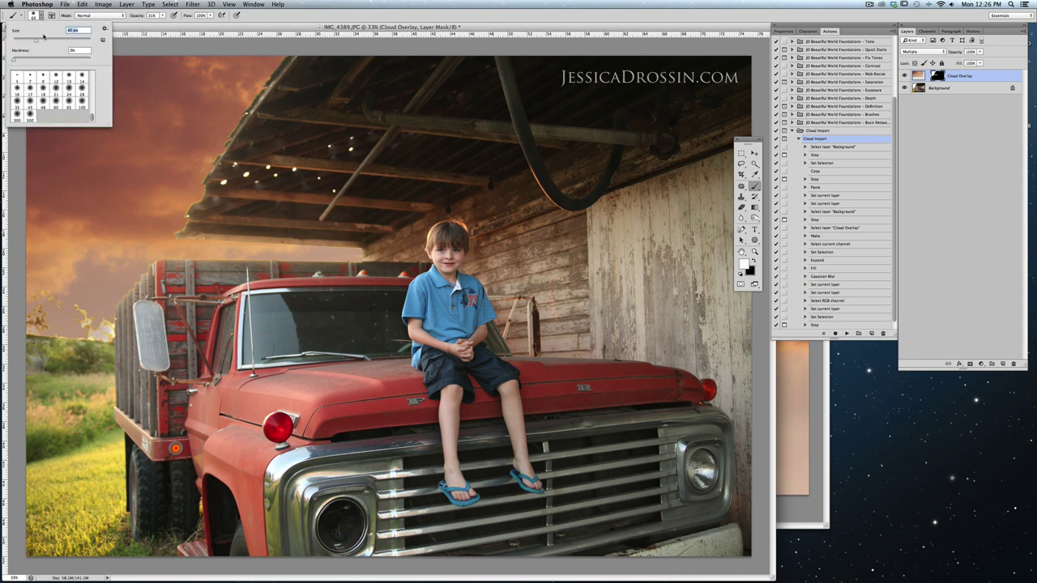
left_click_drag(163, 16, 172, 26)
mouse_move(88, 319)
left_mouse_down()
mouse_move(106, 316)
mouse_move(104, 335)
mouse_move(81, 320)
mouse_move(94, 317)
mouse_move(106, 337)
mouse_move(109, 317)
mouse_move(111, 334)
left_mouse_up()
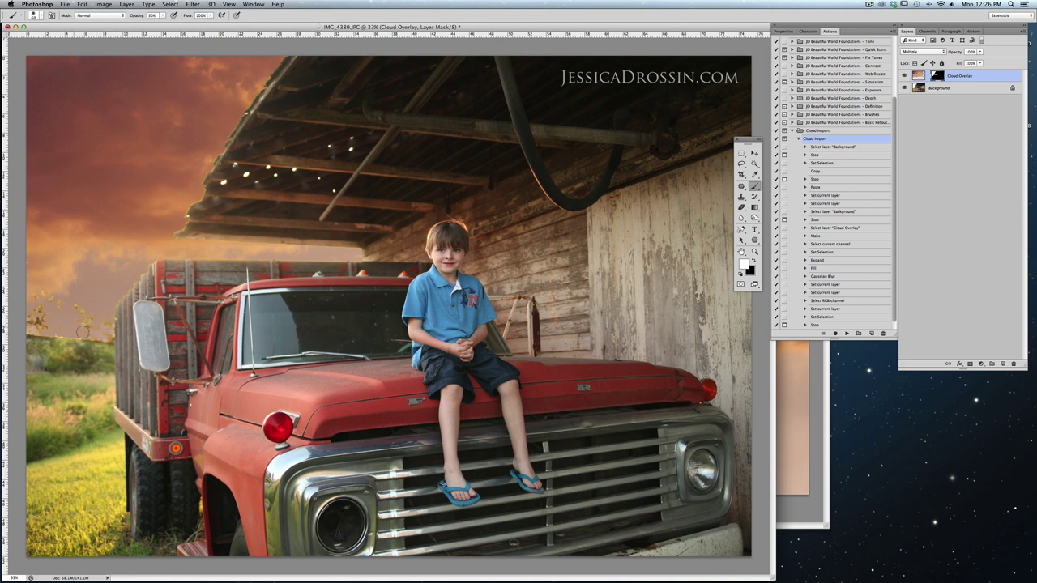
mouse_move(36, 284)
left_mouse_down()
mouse_move(28, 260)
mouse_move(62, 321)
mouse_move(40, 326)
mouse_move(82, 330)
mouse_move(78, 304)
mouse_move(102, 317)
mouse_move(44, 291)
mouse_move(90, 313)
left_mouse_up()
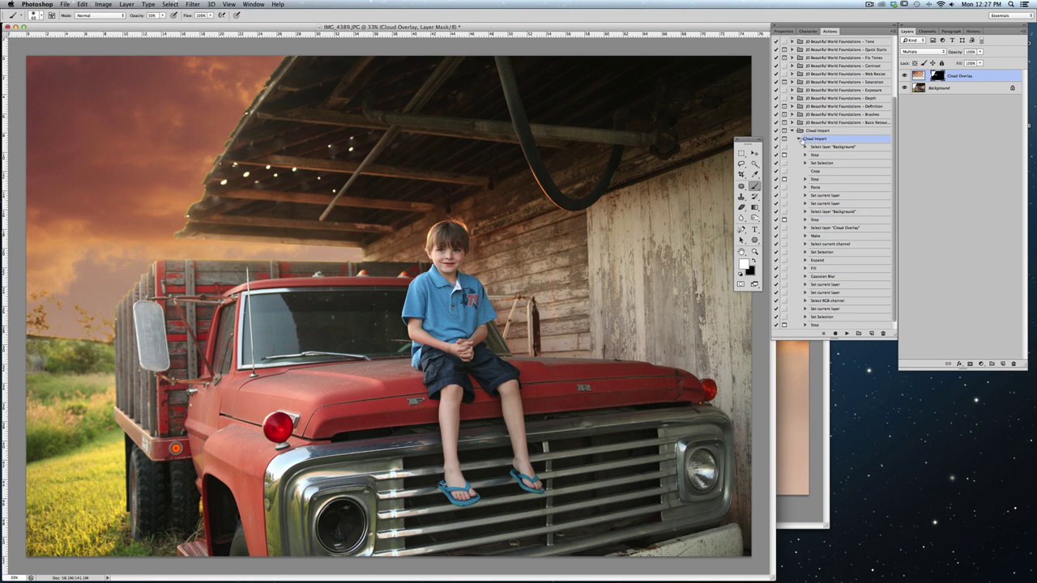
- Run the Selective Blur Brush action from the JD Beautiful World Foundations - Brushes set
left_click(798, 139)
left_click(810, 210)
left_click(793, 210)
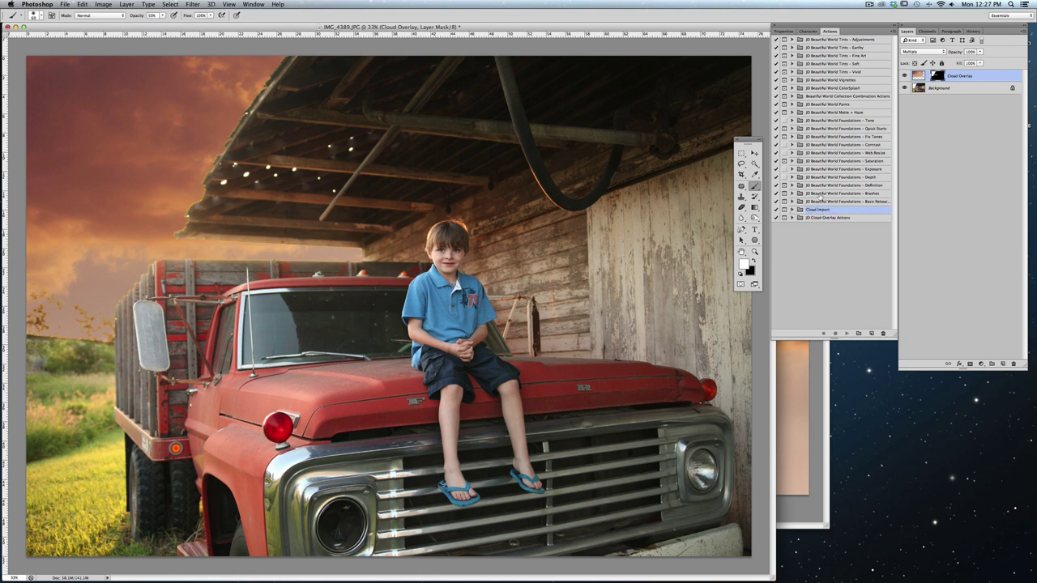
left_click(819, 194)
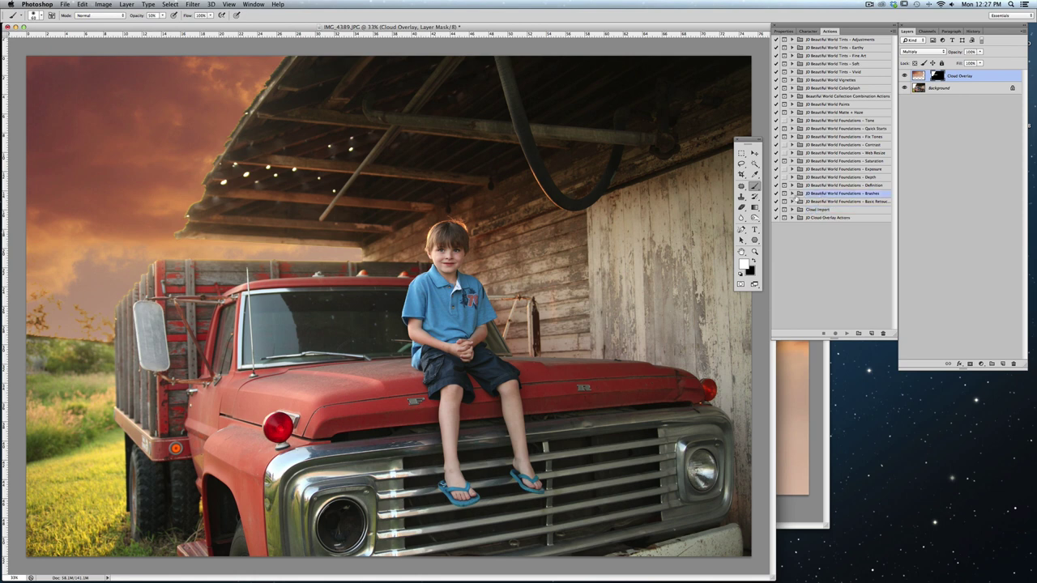
left_click(793, 194)
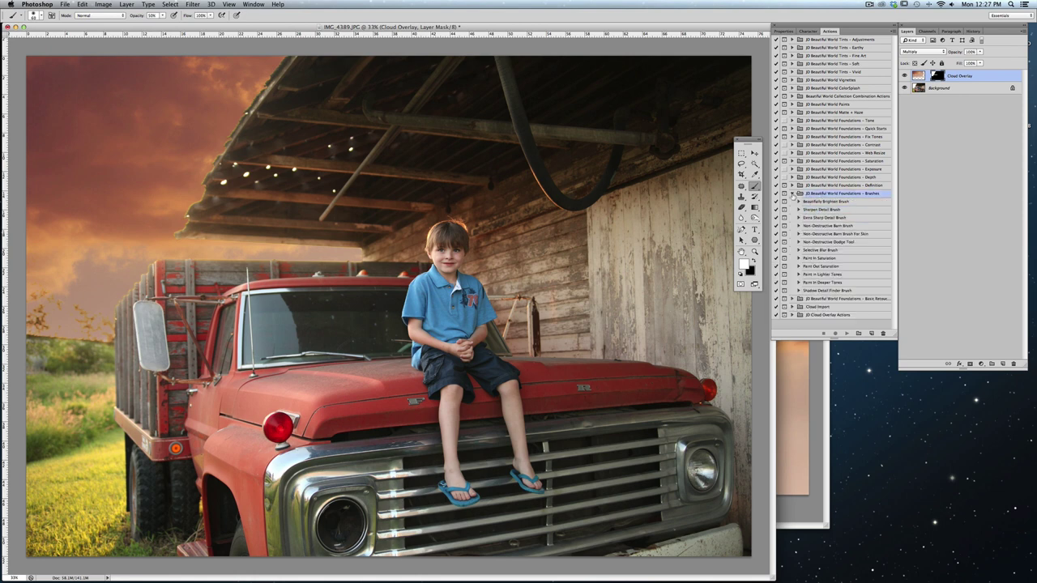
left_click(820, 251)
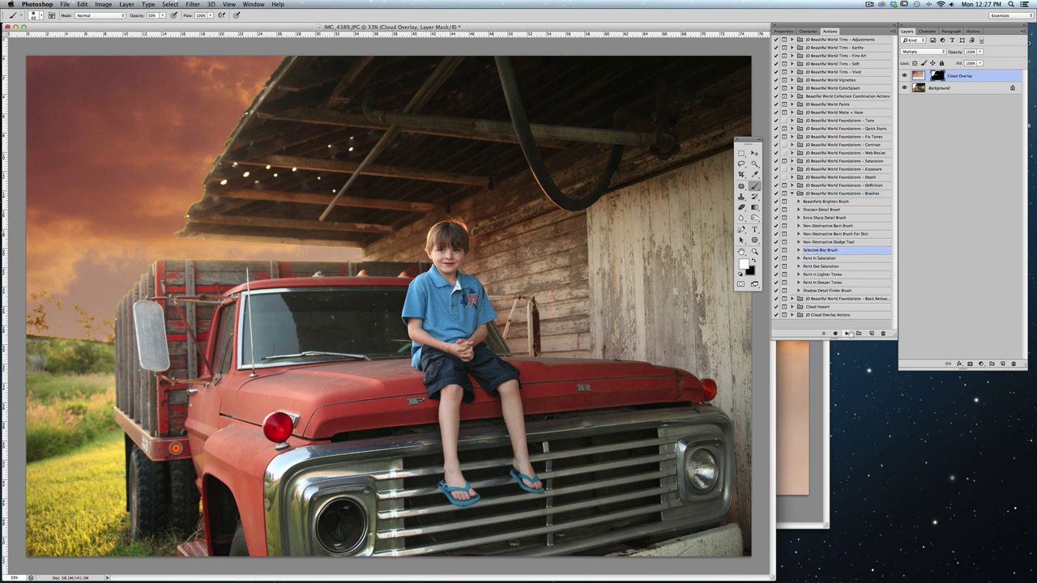
left_click(847, 333)
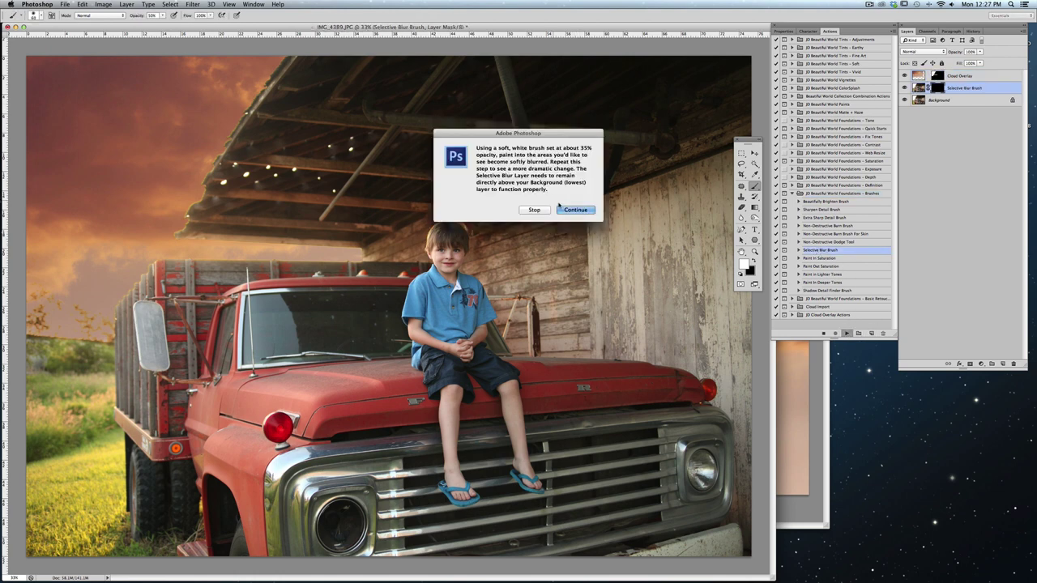
left_click(575, 208)
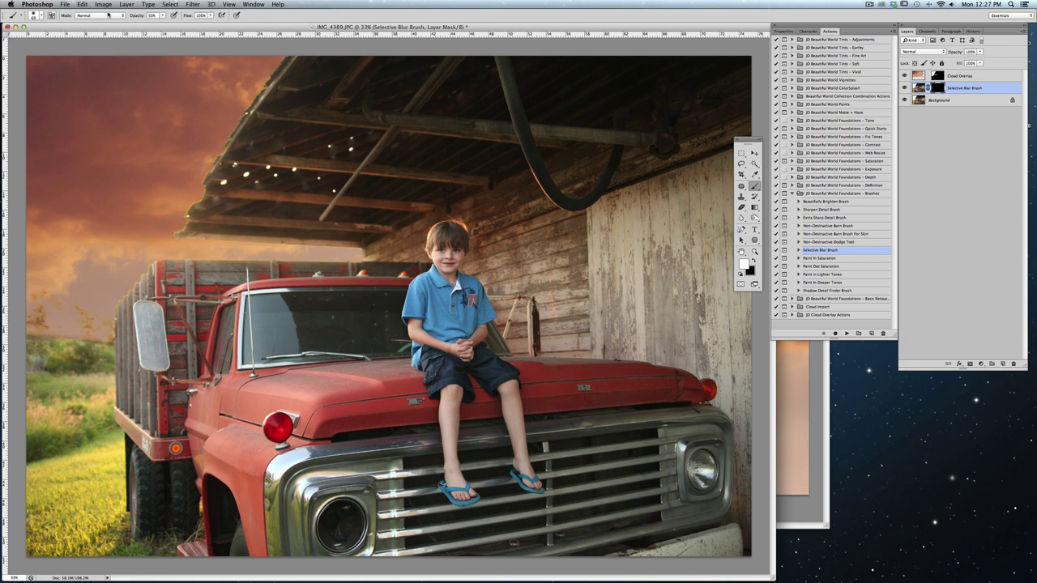
- Lower the brush opacity to 20% and paint blur over the trees beside the truck
left_click(162, 15)
left_click(50, 326)
- Run the Soft Clouds action from the JD Cloud Overlay Actions set on the Cloud Overlay layer's image
left_click(816, 315)
left_click(792, 315)
left_click_drag(895, 208, 887, 322)
left_click(822, 290)
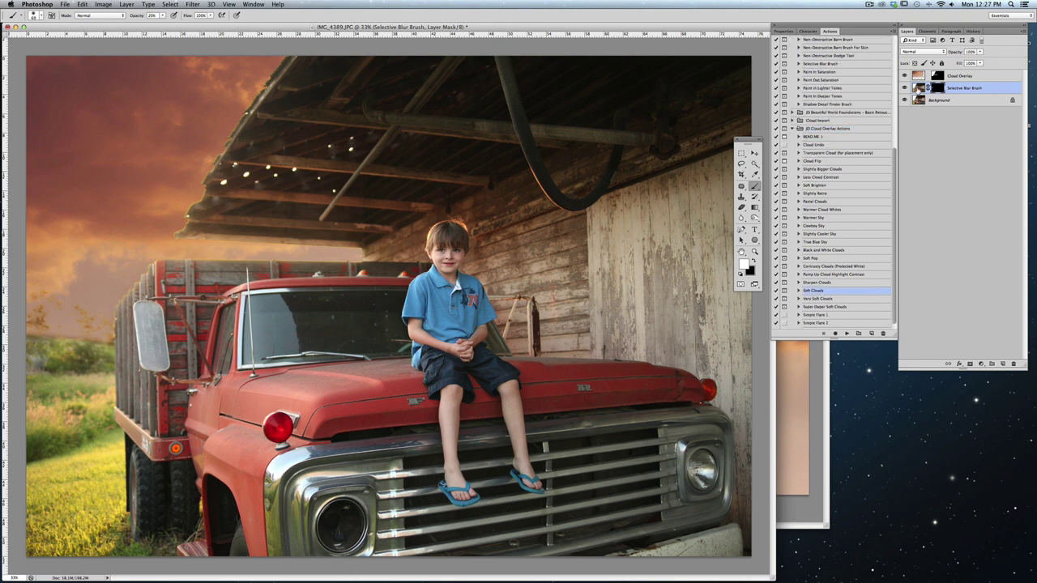
left_click(918, 76)
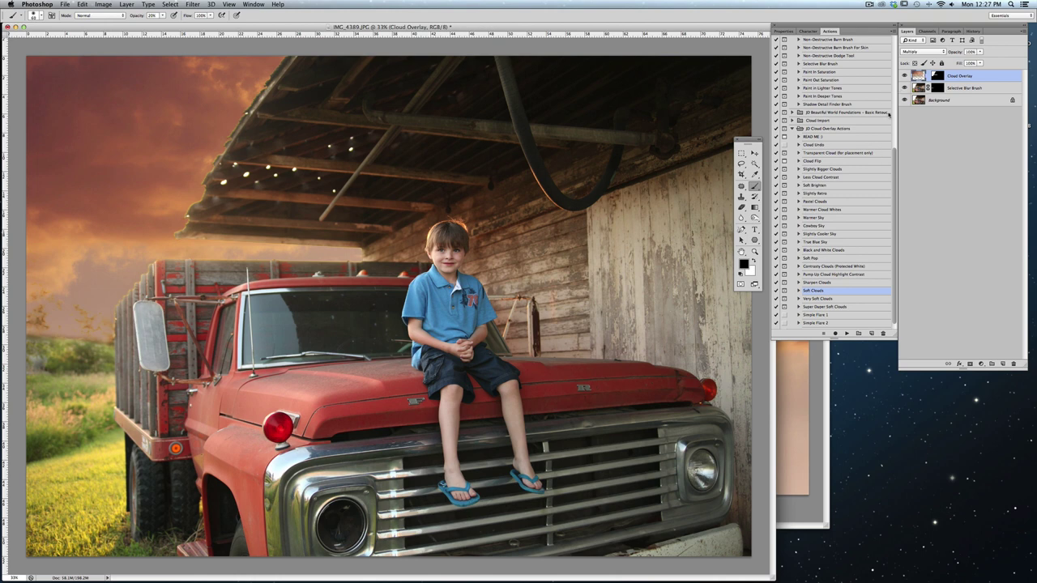
left_click(846, 333)
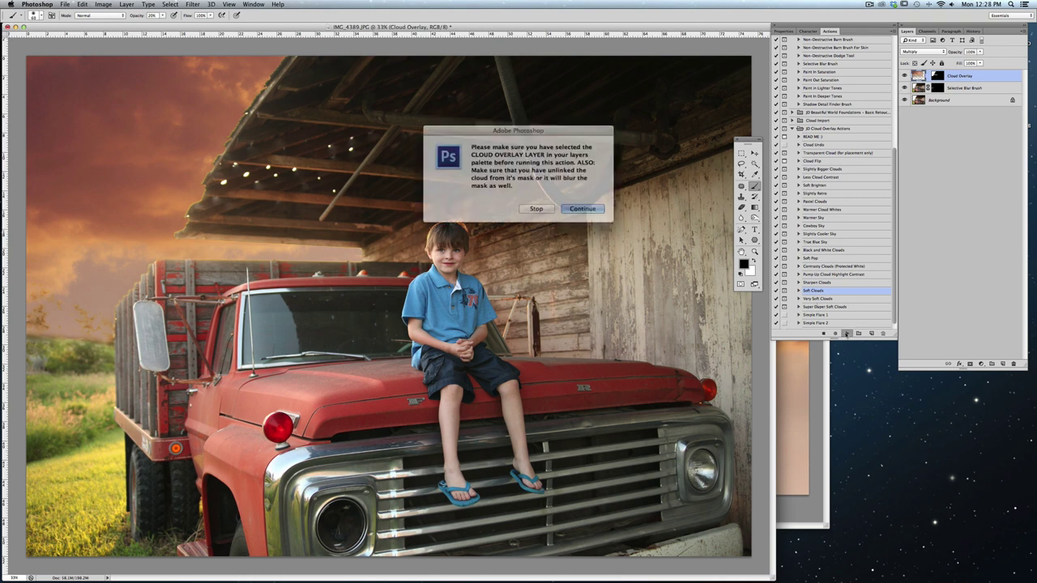
left_click(574, 205)
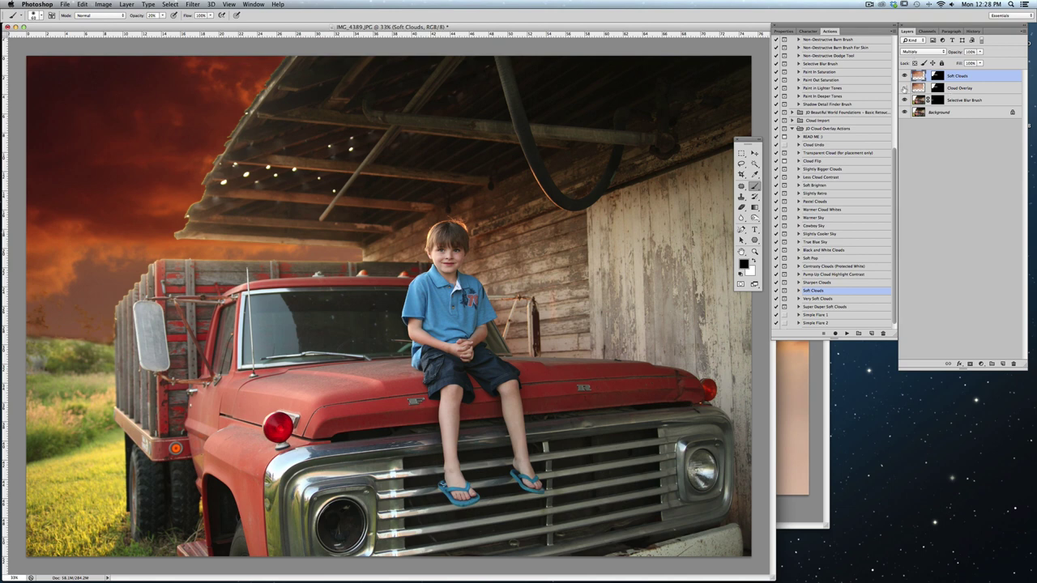
- Hide the original Cloud Overlay layer beneath Soft Clouds and delete it
left_click(905, 87)
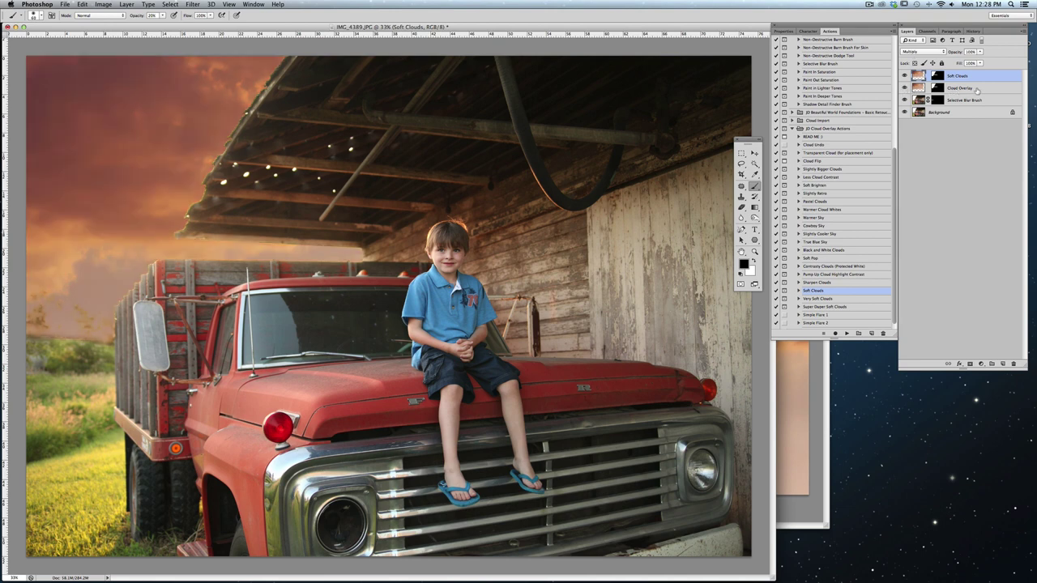
left_click_drag(982, 90, 1016, 364)
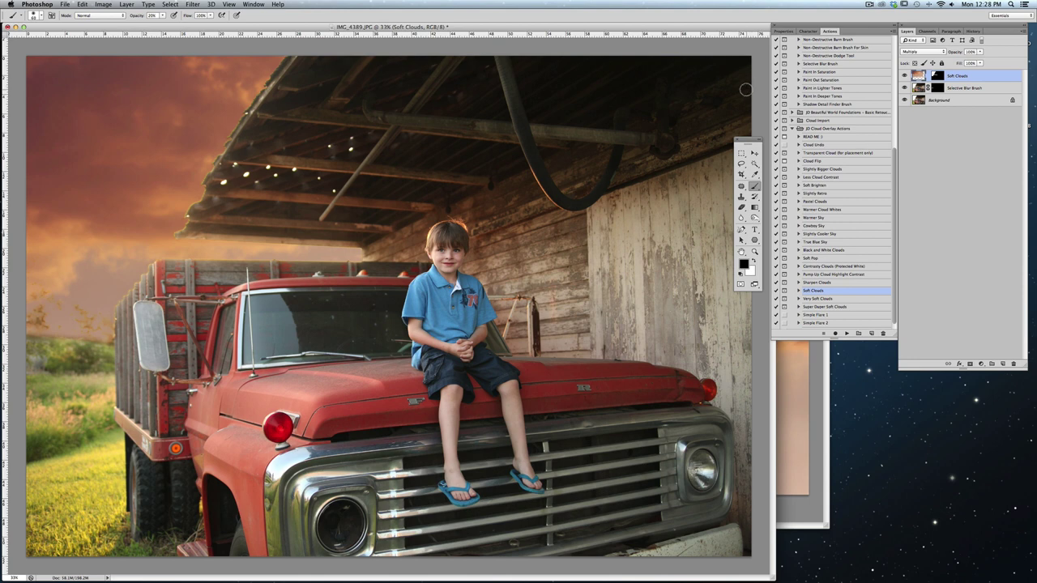
- Paint black on the Soft Clouds mask over the horizon trees and beside the boy's head with a 184 px brush at 8% opacity
left_click(937, 77)
key("x")
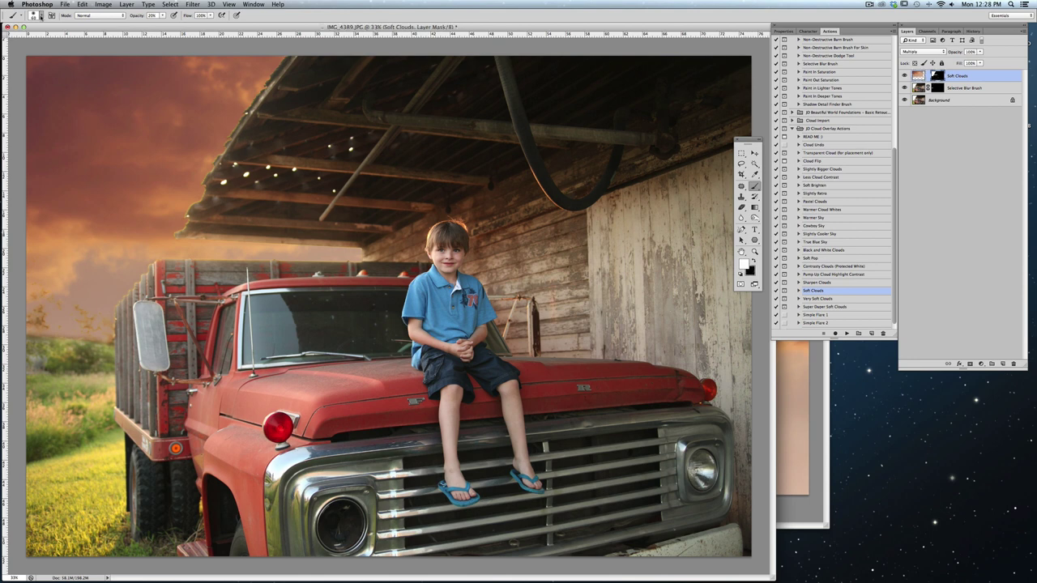
left_click(40, 15)
left_click_drag(60, 40, 68, 40)
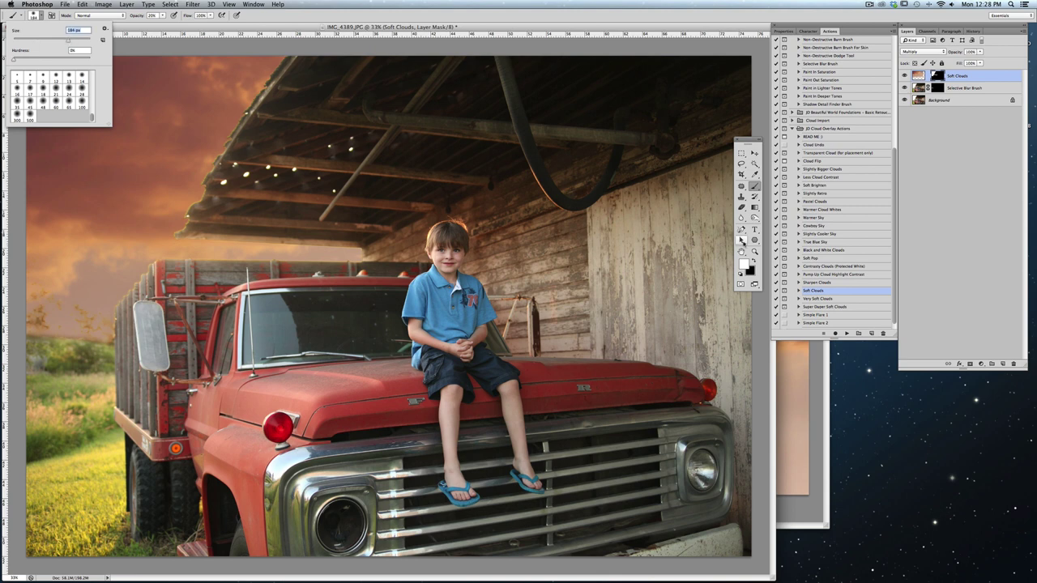
left_click(753, 261)
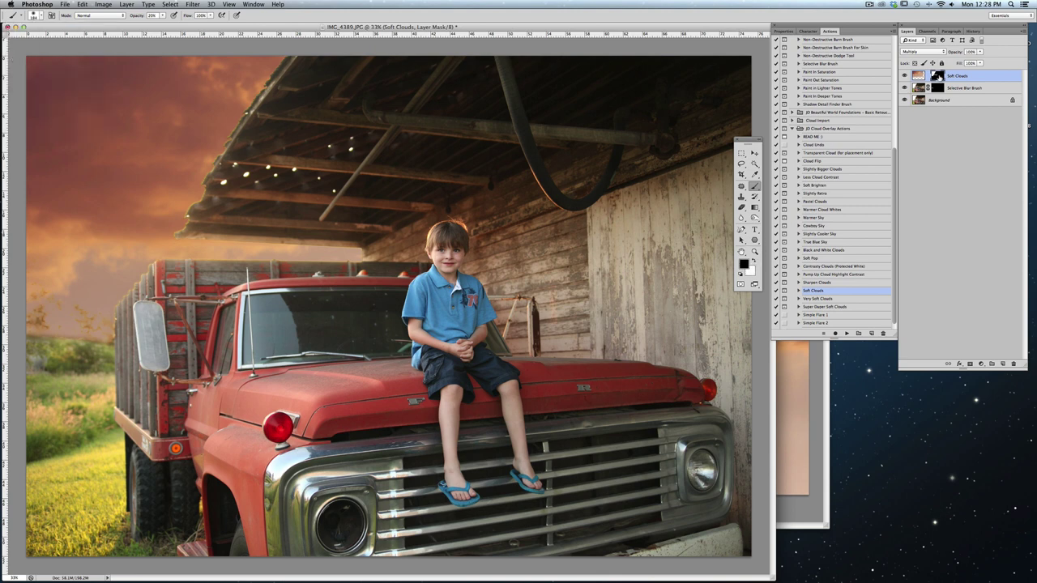
left_click(163, 15)
mouse_move(68, 338)
left_mouse_down()
mouse_move(90, 315)
mouse_move(35, 328)
mouse_move(77, 332)
mouse_move(129, 303)
mouse_move(79, 307)
mouse_move(37, 330)
mouse_move(32, 354)
mouse_move(96, 320)
mouse_move(89, 348)
mouse_move(47, 329)
mouse_move(27, 343)
mouse_move(43, 339)
mouse_move(33, 309)
mouse_move(15, 332)
mouse_move(85, 302)
mouse_move(78, 340)
mouse_move(149, 280)
mouse_move(111, 305)
mouse_move(25, 320)
mouse_move(53, 337)
mouse_move(95, 304)
mouse_move(89, 346)
mouse_move(169, 260)
mouse_move(159, 273)
mouse_move(58, 299)
mouse_move(28, 323)
mouse_move(55, 325)
mouse_move(94, 291)
mouse_move(106, 326)
mouse_move(140, 269)
mouse_move(278, 253)
mouse_move(132, 297)
mouse_move(114, 288)
mouse_move(44, 307)
mouse_move(51, 268)
mouse_move(30, 324)
mouse_move(50, 335)
mouse_move(85, 334)
mouse_move(144, 288)
mouse_move(110, 319)
mouse_move(101, 301)
mouse_move(39, 288)
mouse_move(53, 328)
mouse_move(146, 277)
mouse_move(110, 360)
mouse_move(160, 265)
mouse_move(19, 316)
mouse_move(87, 358)
mouse_move(124, 335)
mouse_move(51, 308)
mouse_move(202, 261)
mouse_move(140, 279)
mouse_move(117, 312)
left_mouse_up()
mouse_move(425, 248)
left_mouse_down()
mouse_move(390, 265)
mouse_move(398, 246)
left_mouse_up()
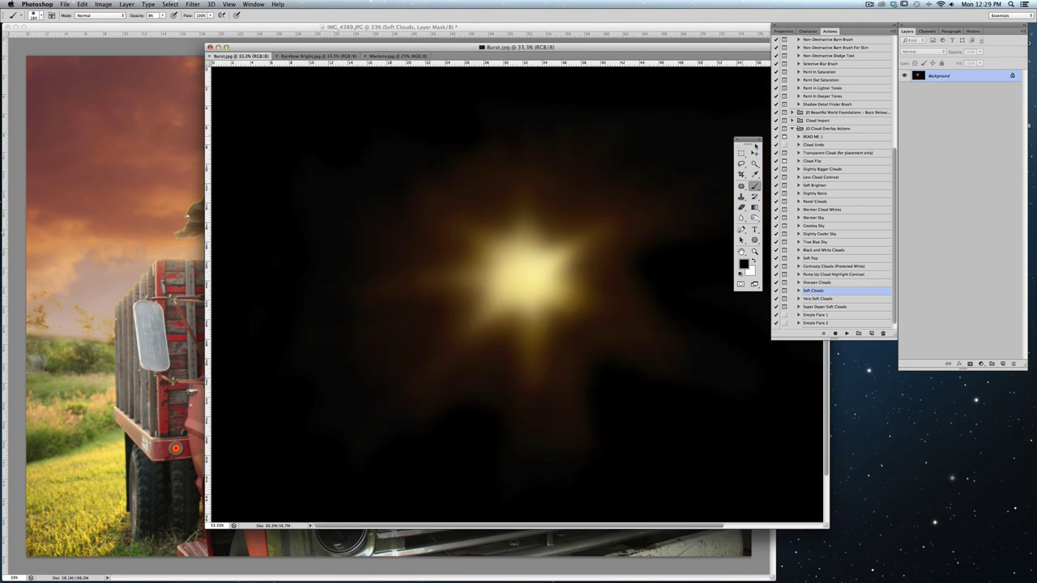
- Add the Burst.jpg overlay to the truck photo in Screen blend mode, with its glow in the gap beneath the shed roof
left_click(754, 152)
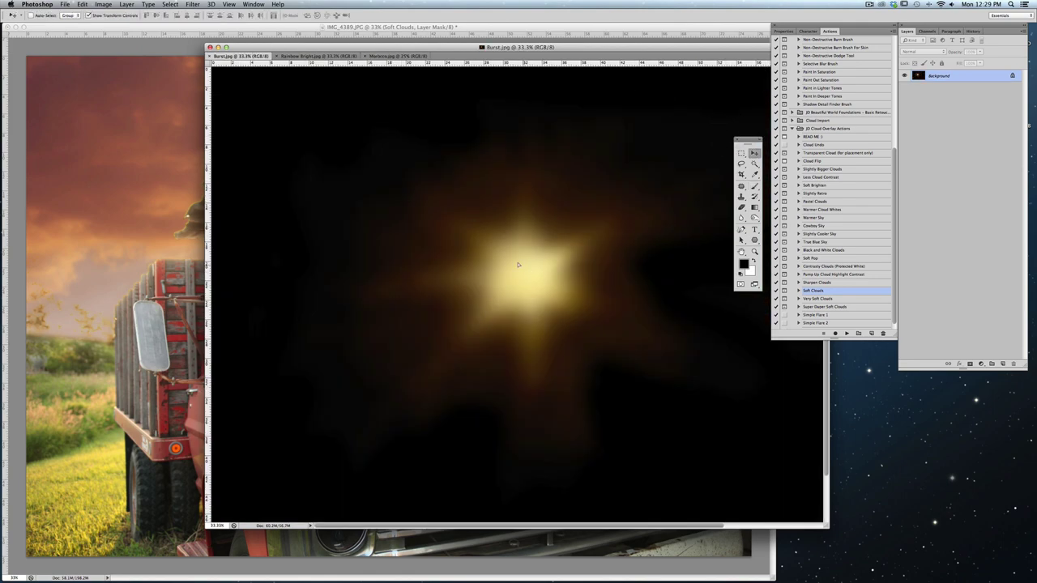
left_click_drag(180, 241, 216, 238)
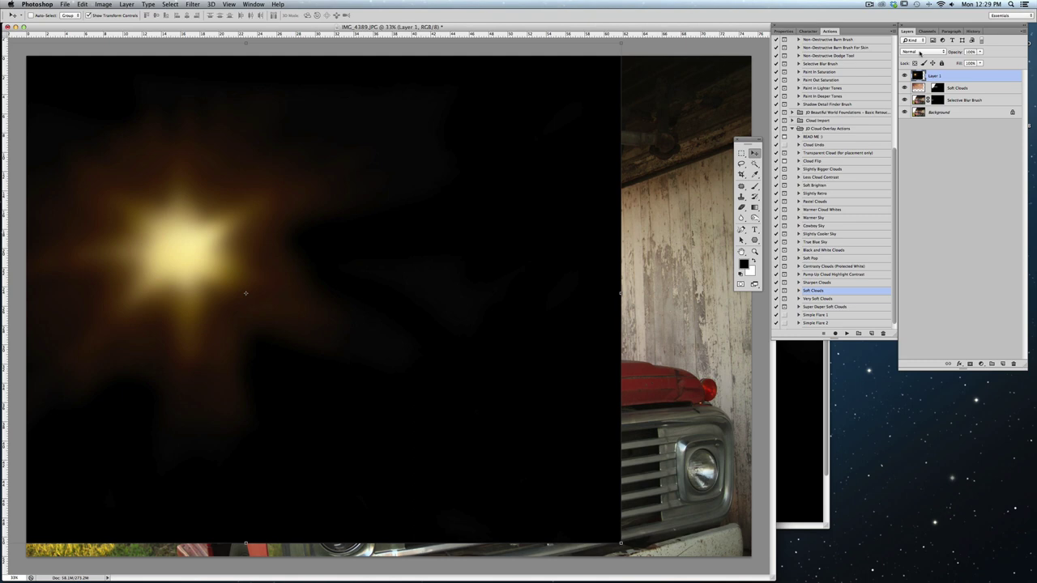
left_click(919, 52)
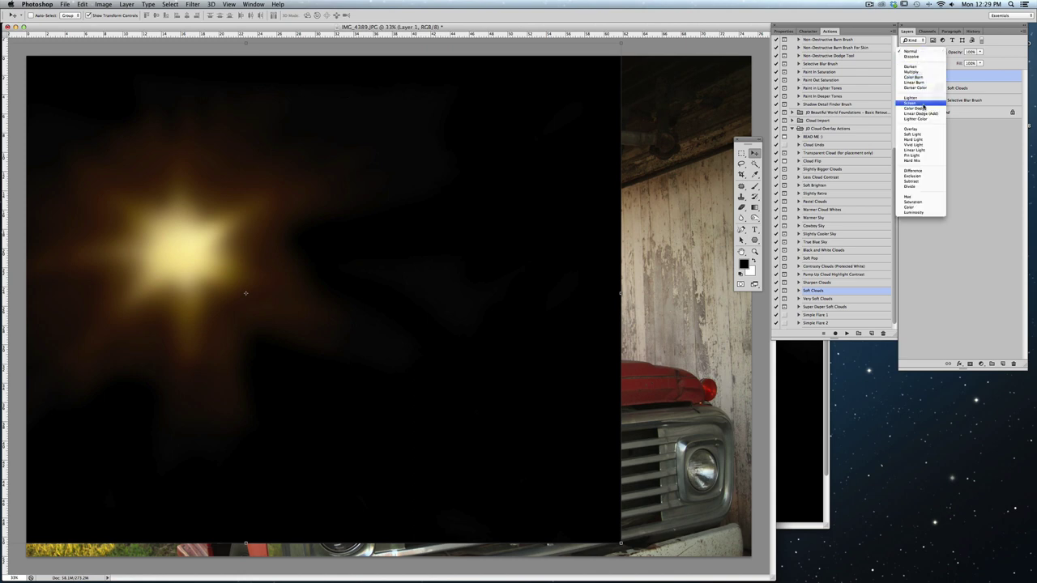
left_click(923, 105)
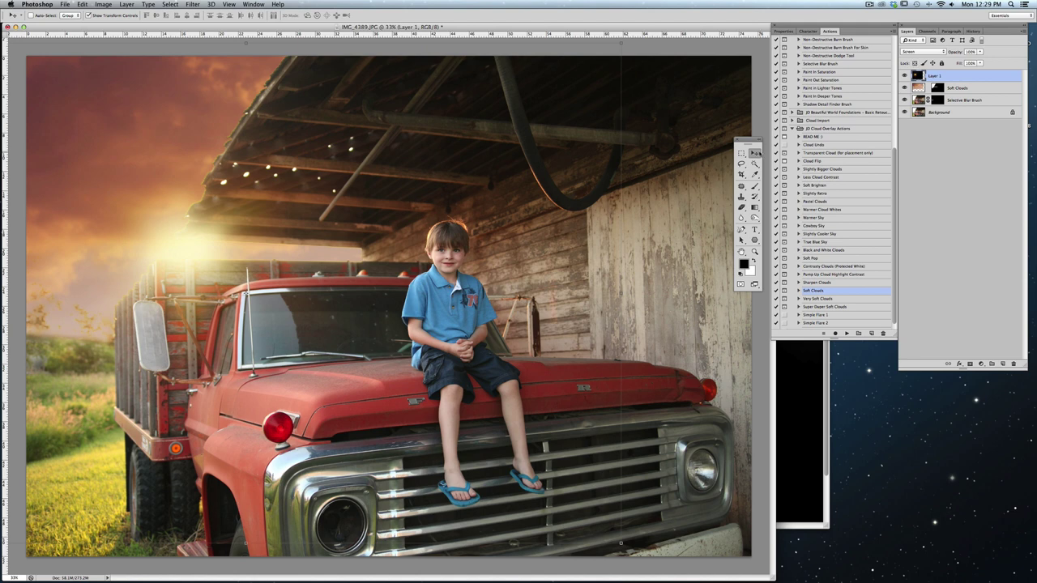
left_click_drag(204, 244, 350, 253)
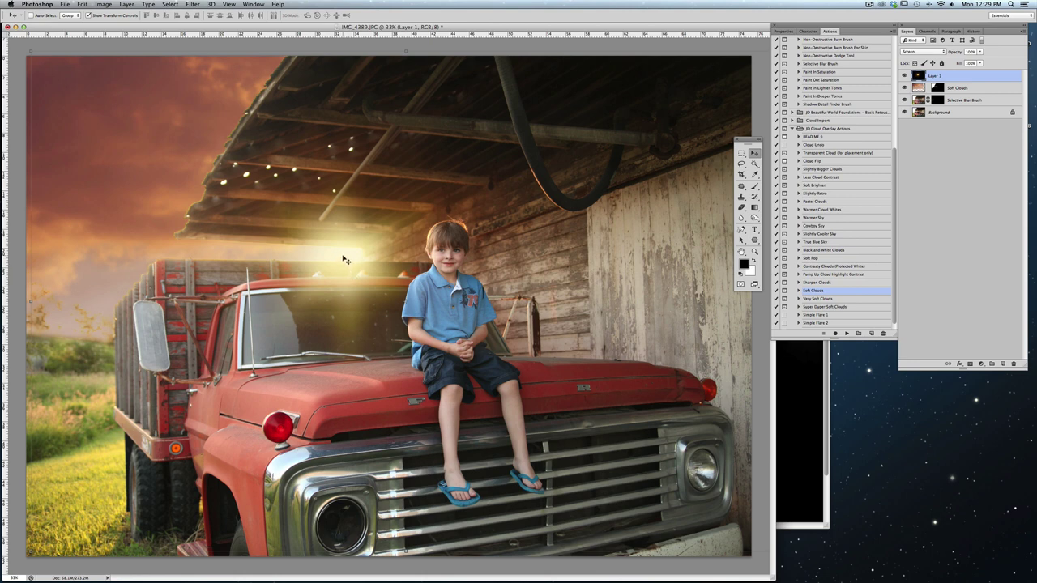
left_click_drag(344, 259, 358, 249)
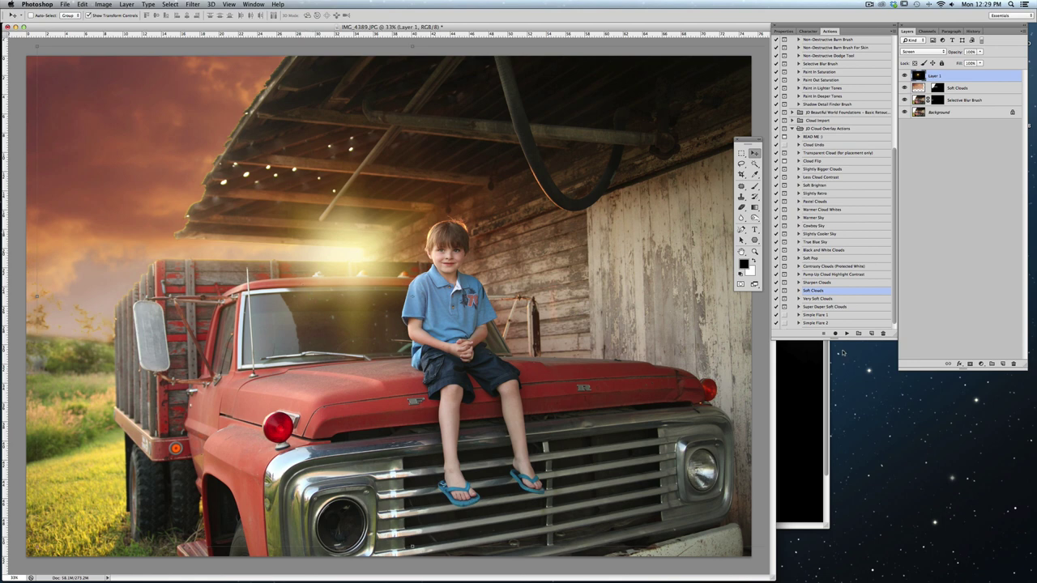
- Add the Rainbow Bright.jpg overlay to the truck photo in Screen blend mode, with its flare aligned over the sun burst
left_click(807, 377)
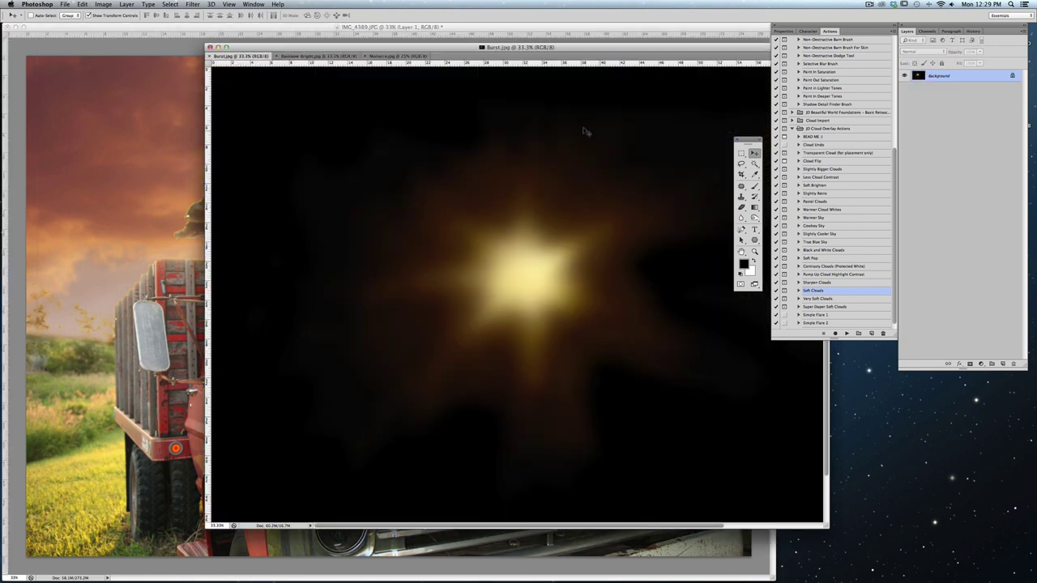
left_click(317, 57)
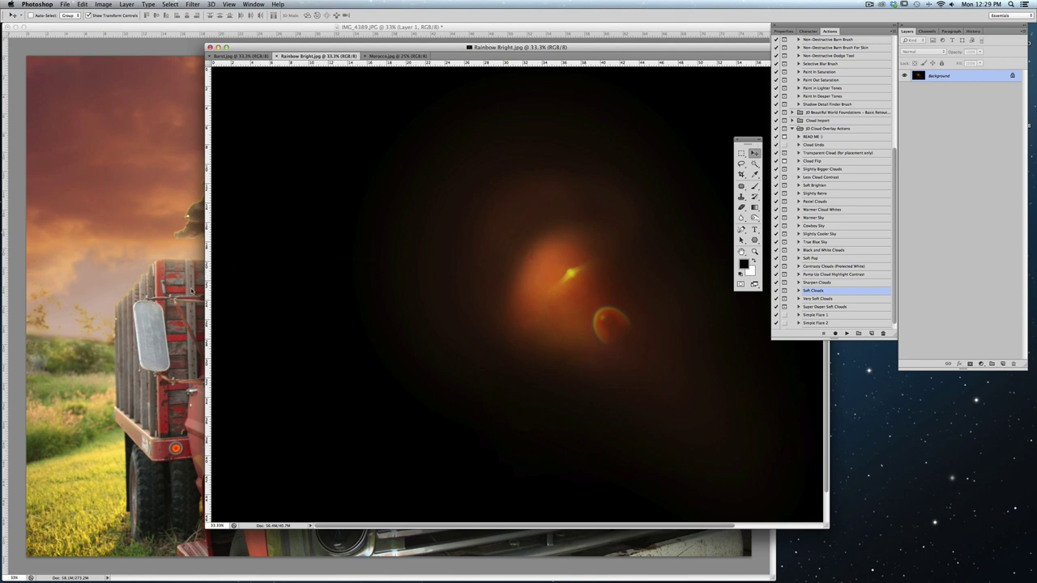
left_click_drag(194, 289, 317, 258)
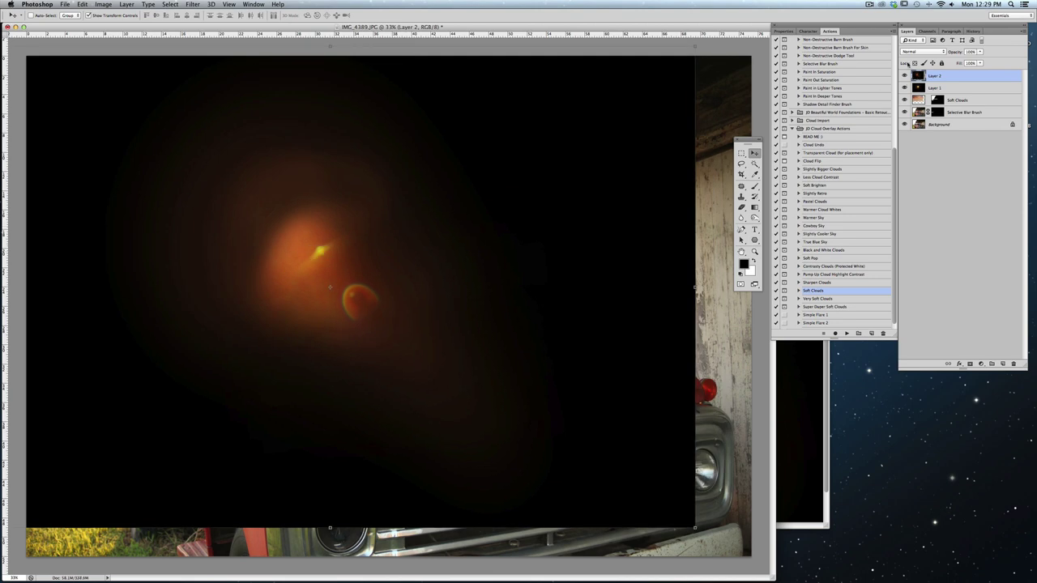
left_click(909, 52)
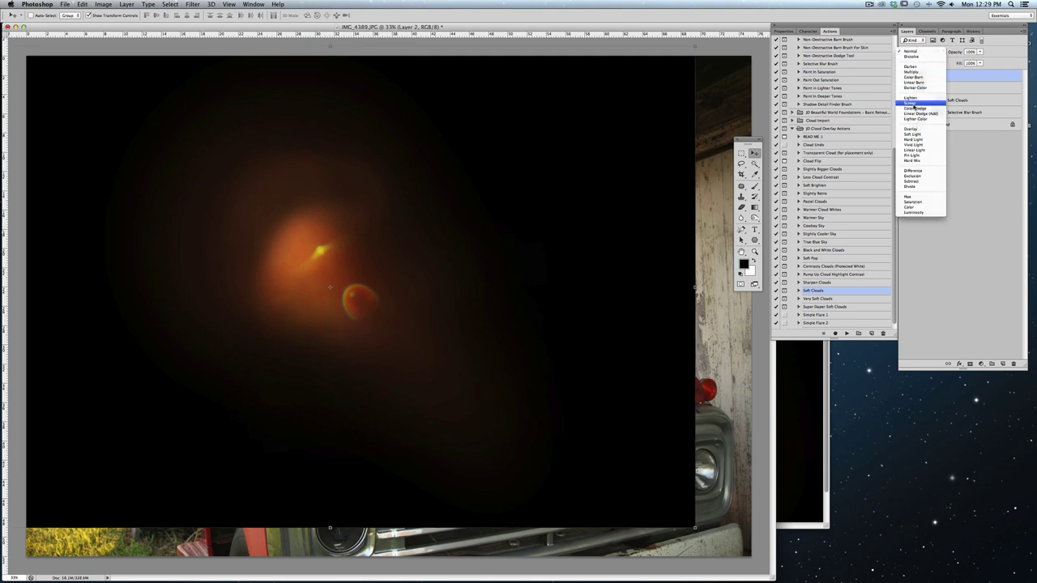
left_click(910, 104)
left_click_drag(454, 242, 400, 290)
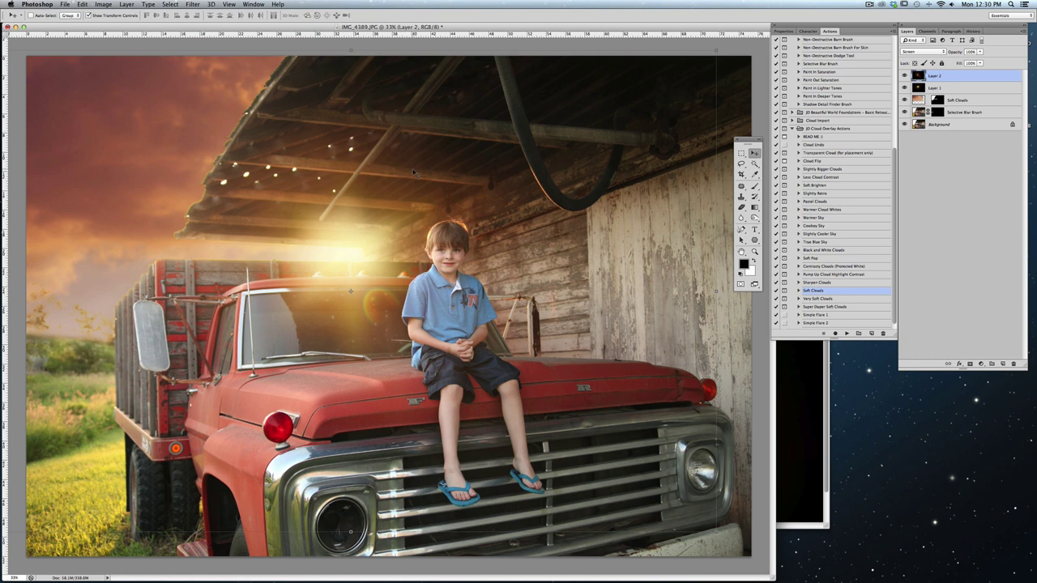
- Reduce Layer 2's opacity slightly and set Layer 1's opacity to 78%
left_click(741, 153)
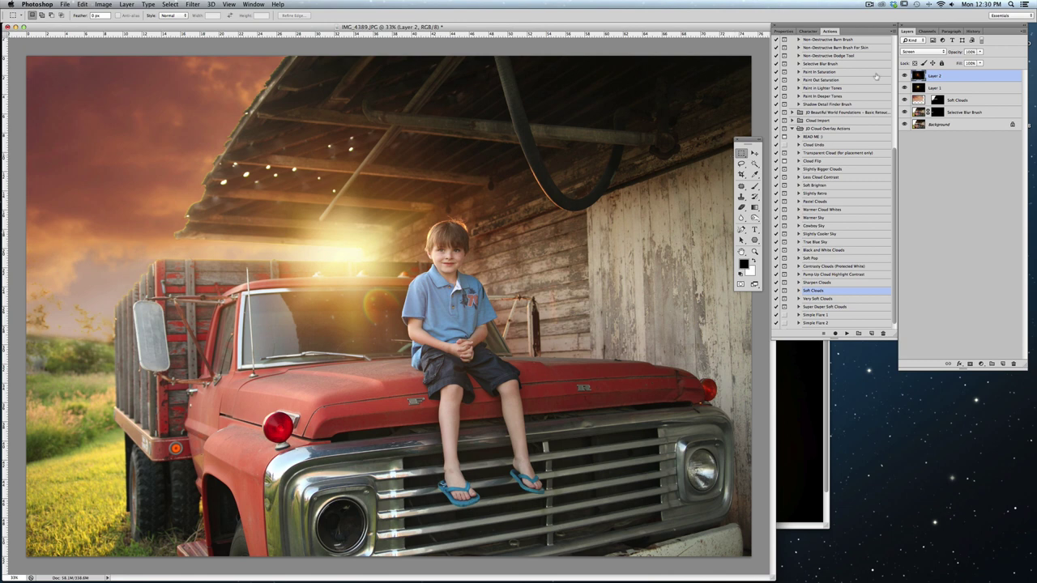
left_click(980, 52)
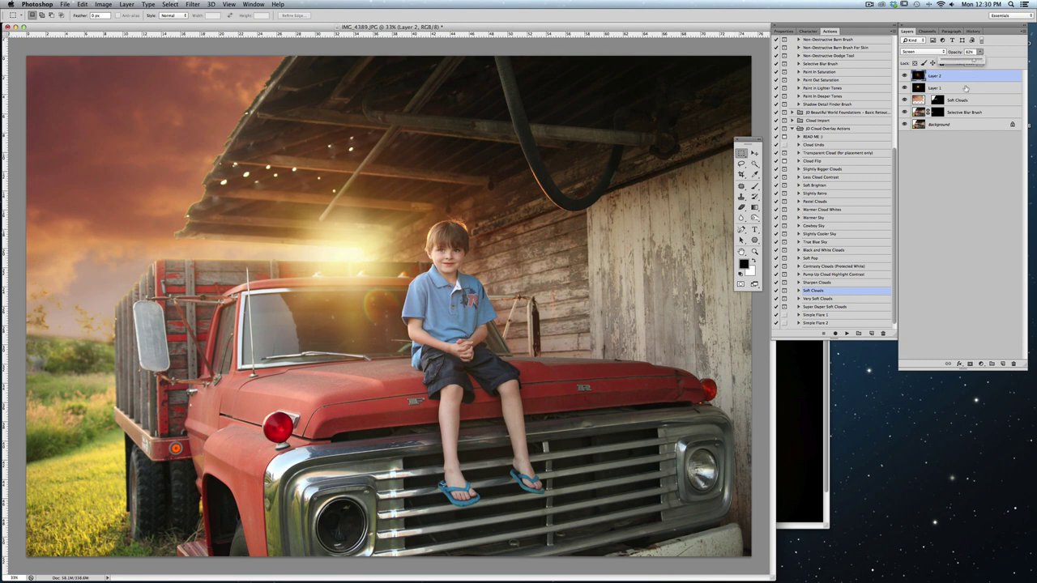
left_click(963, 87)
left_click(979, 52)
left_click_drag(971, 60, 972, 61)
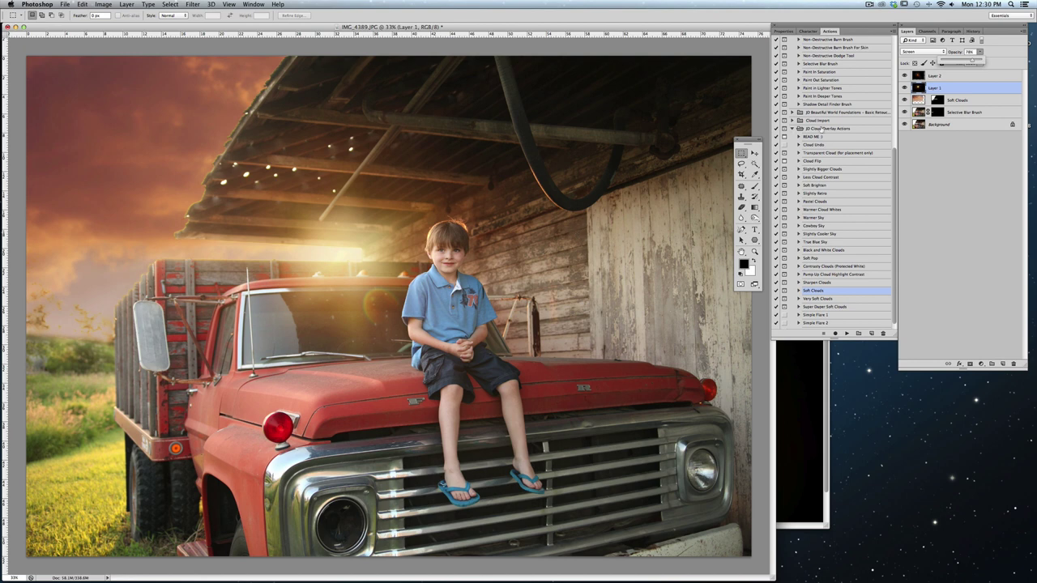
- Run the Right Diagonal Vignette action from the JD Beautiful World Vignettes set
left_click(823, 128)
left_click(792, 129)
left_click(823, 194)
left_click(792, 194)
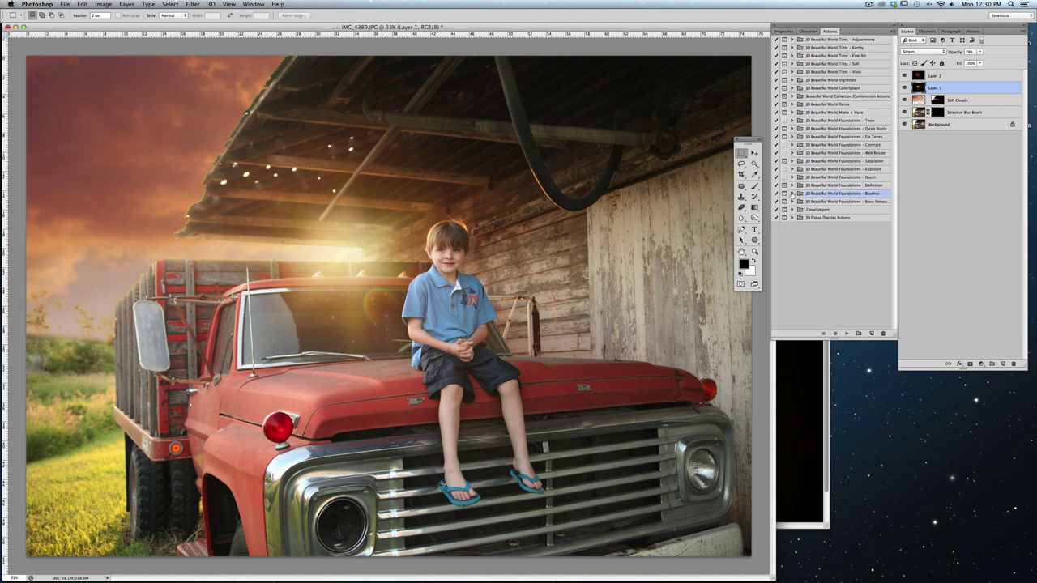
left_click(855, 81)
left_click(792, 80)
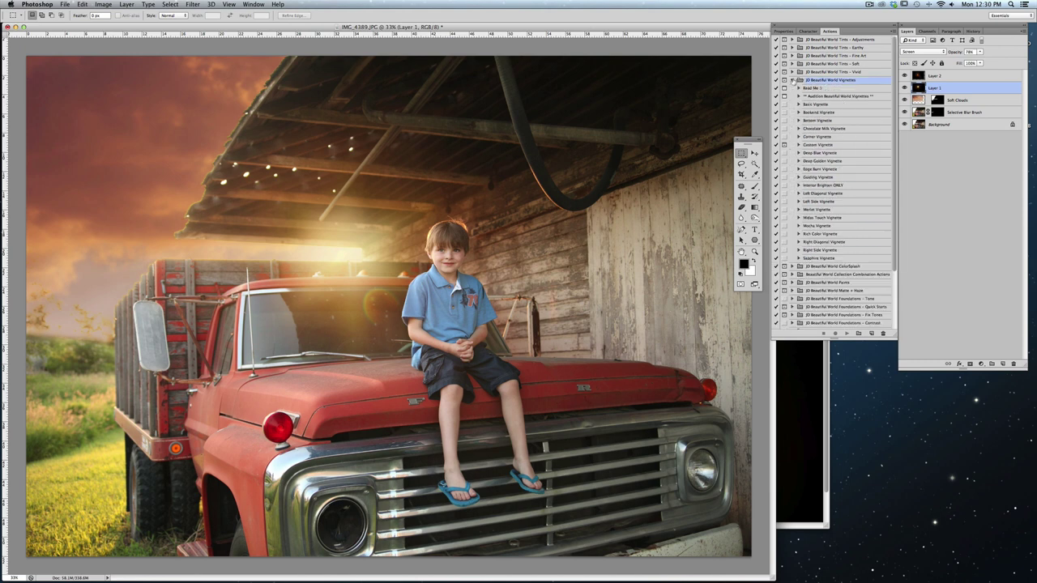
left_click(818, 242)
left_click(845, 334)
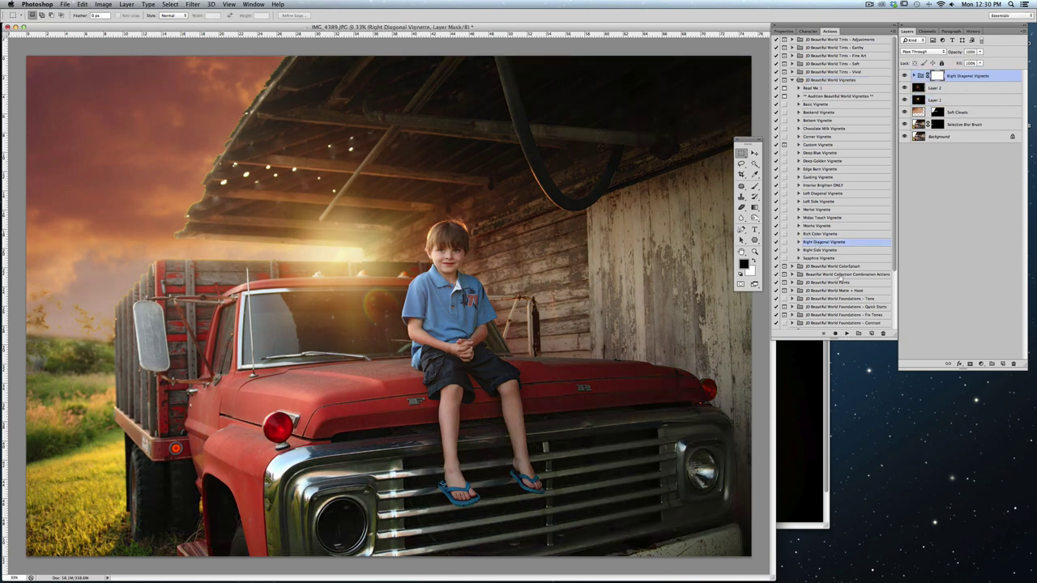
- Paint black on the Right Diagonal Vignette mask over the boy's face and torso, raising the brush opacity for the torso
left_click(754, 186)
mouse_move(441, 256)
left_mouse_down()
mouse_move(450, 320)
mouse_move(441, 331)
mouse_move(442, 289)
left_mouse_up()
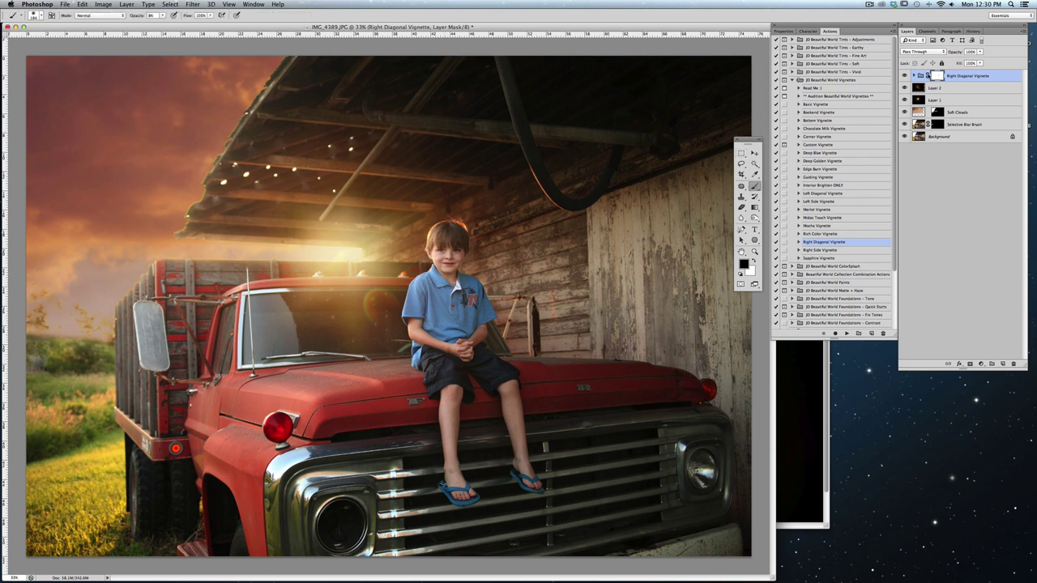
left_click(162, 15)
left_click_drag(171, 24, 179, 24)
mouse_move(442, 308)
left_mouse_down()
mouse_move(454, 376)
mouse_move(455, 365)
left_mouse_up()
- Shrink the brush, adjust its opacity and paint the vignette off the boy's face and both legs
left_click(41, 16)
left_click_drag(44, 39, 30, 39)
left_click(162, 16)
left_click_drag(163, 24, 169, 25)
left_click(451, 237)
left_click_drag(451, 389, 449, 474)
left_click_drag(505, 395, 522, 463)
- Enlarge the brush slightly and touch up the vignette mask over the boy's face at 21% brush opacity
left_click(162, 16)
left_click(41, 15)
left_click_drag(44, 39, 47, 39)
left_click(450, 248)
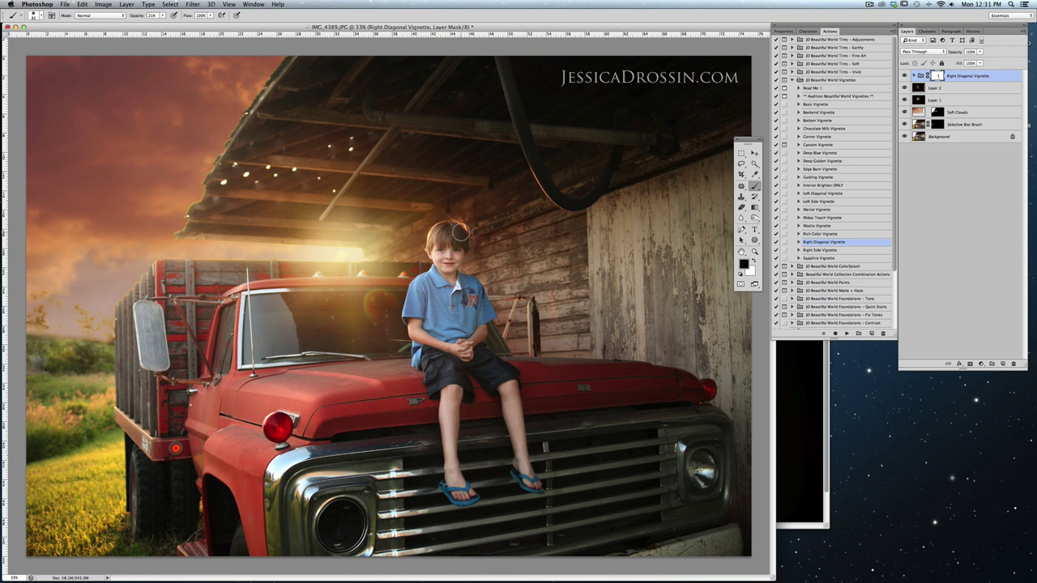
- Run the Golden Saturation action from the JD Beautiful World Foundations - Saturation set
left_click(806, 81)
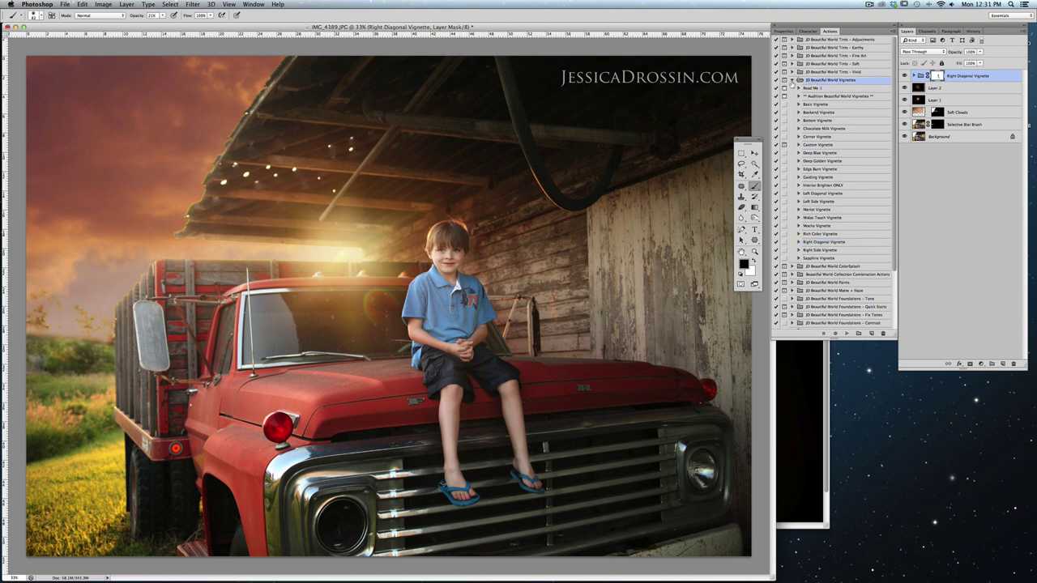
left_click(792, 80)
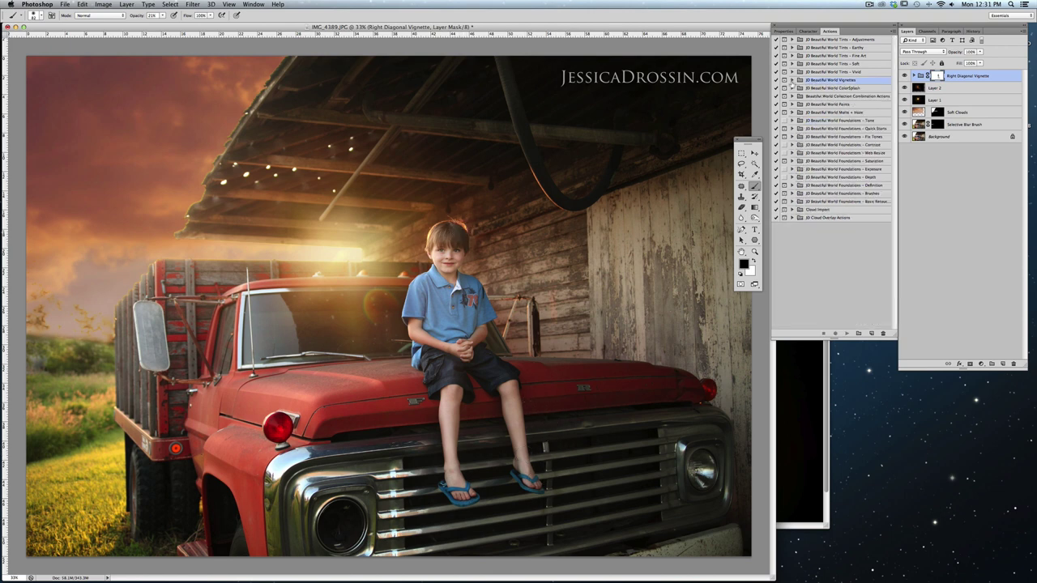
left_click(845, 161)
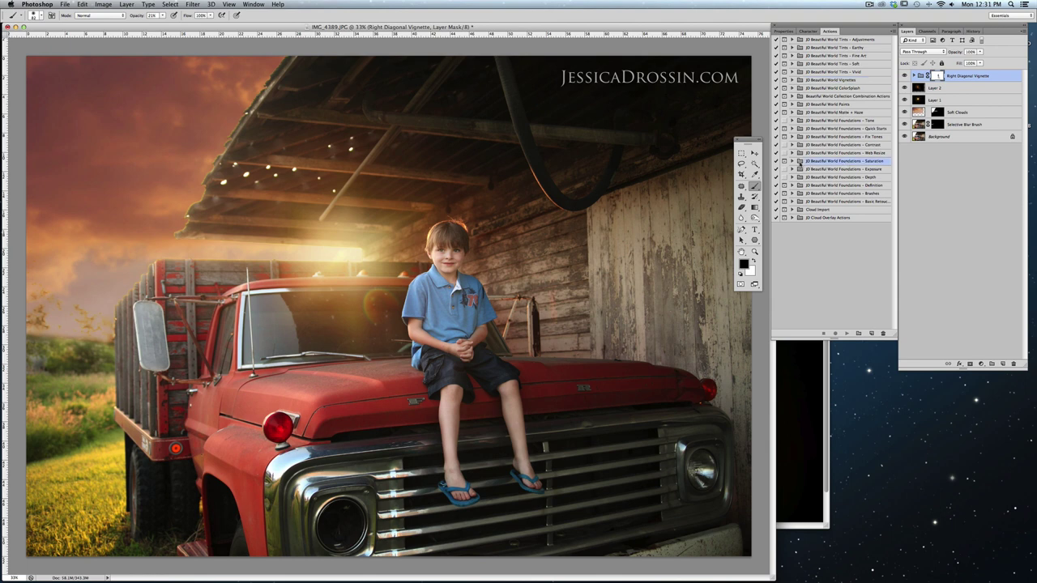
left_click(792, 161)
left_click(835, 177)
left_click(847, 334)
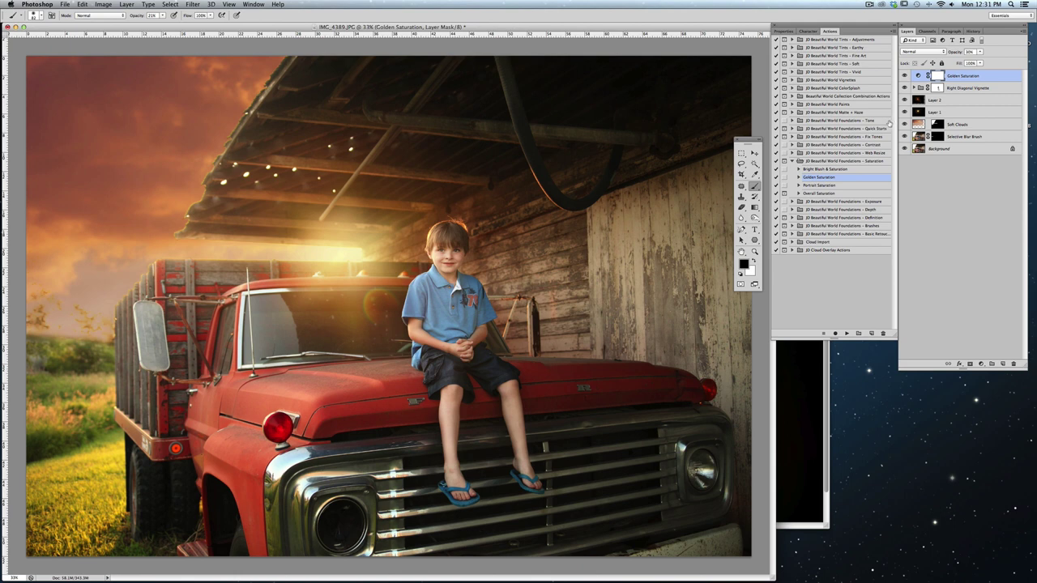
- Run the Shadows - Cool action from the JD Beautiful World Foundations - Tone set
left_click(792, 161)
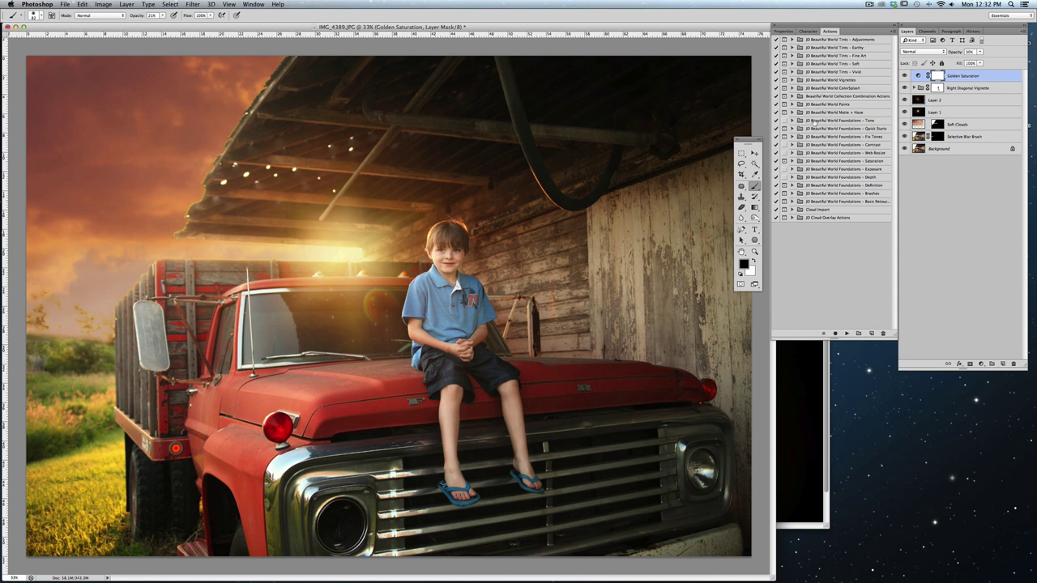
left_click(814, 121)
left_click(793, 121)
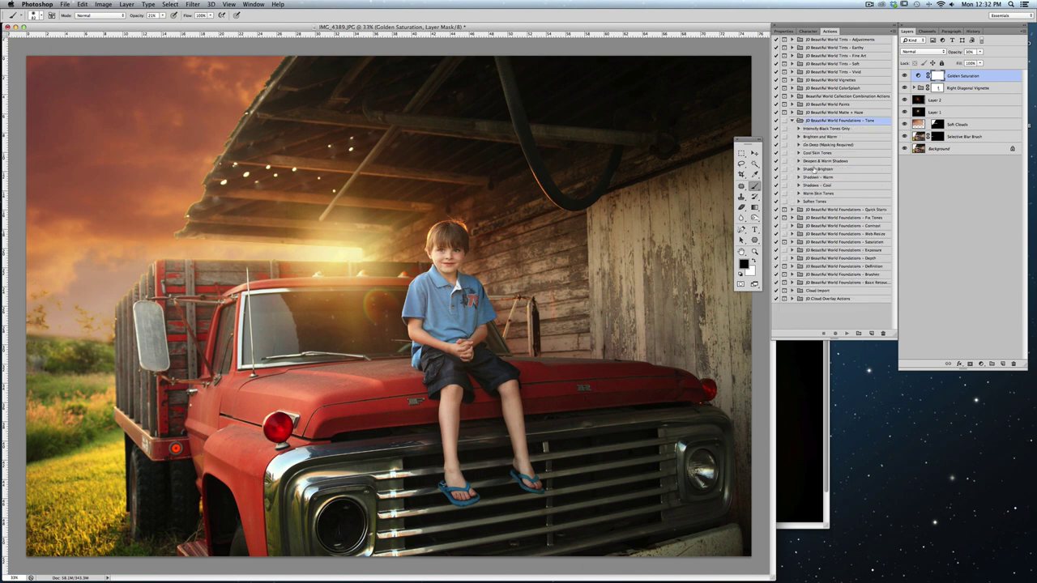
left_click(821, 185)
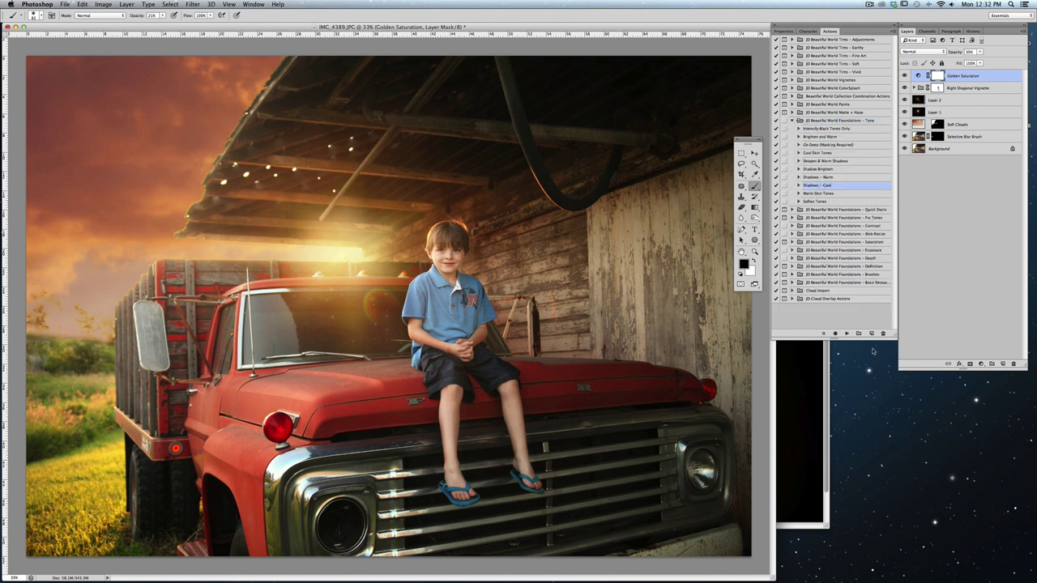
left_click(846, 332)
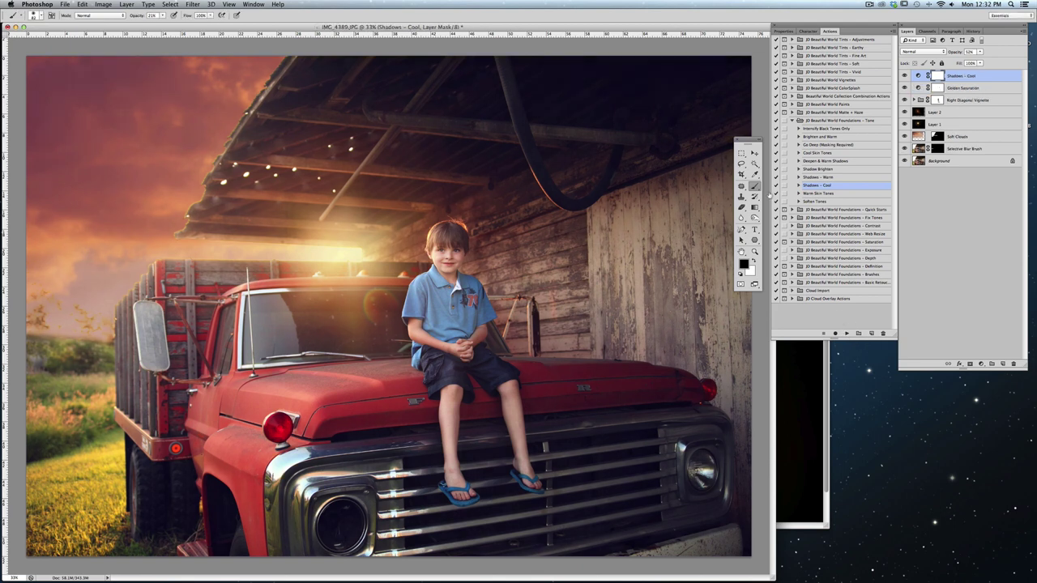
- Run the Muse action from the JD Beautiful World Tints - Vivid set
left_click(791, 121)
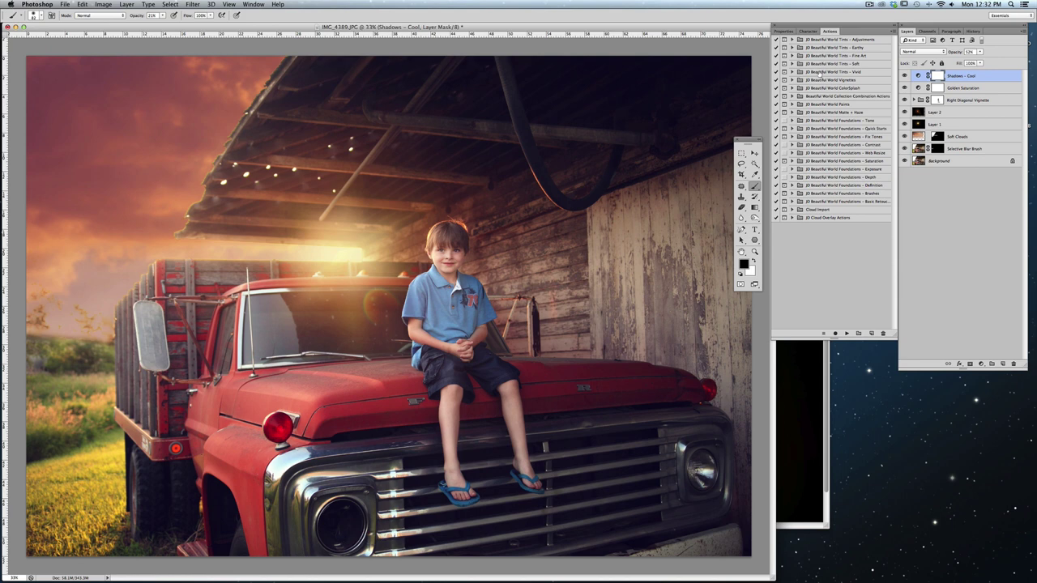
left_click(820, 73)
left_click(792, 72)
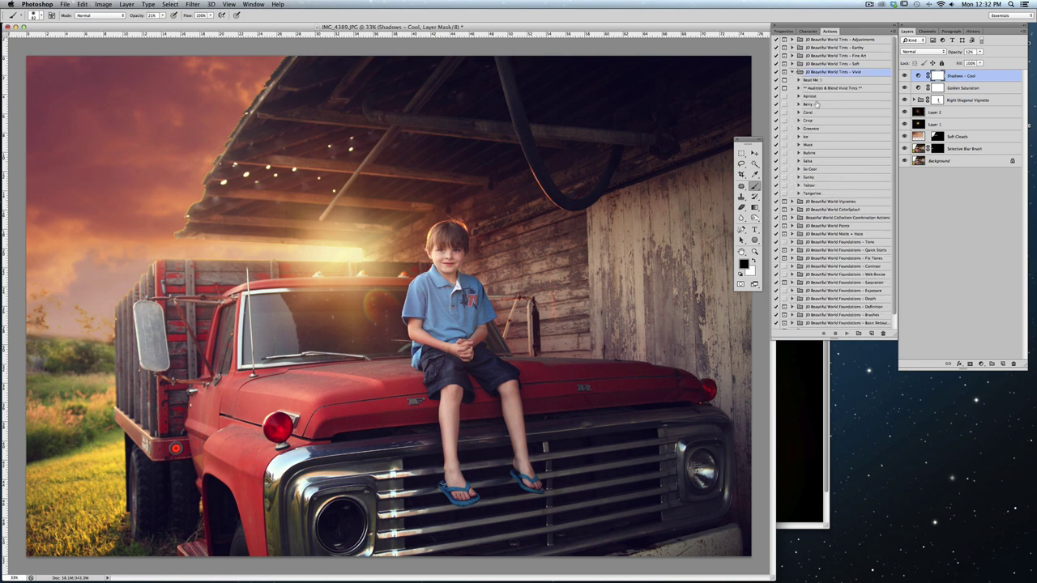
left_click(817, 145)
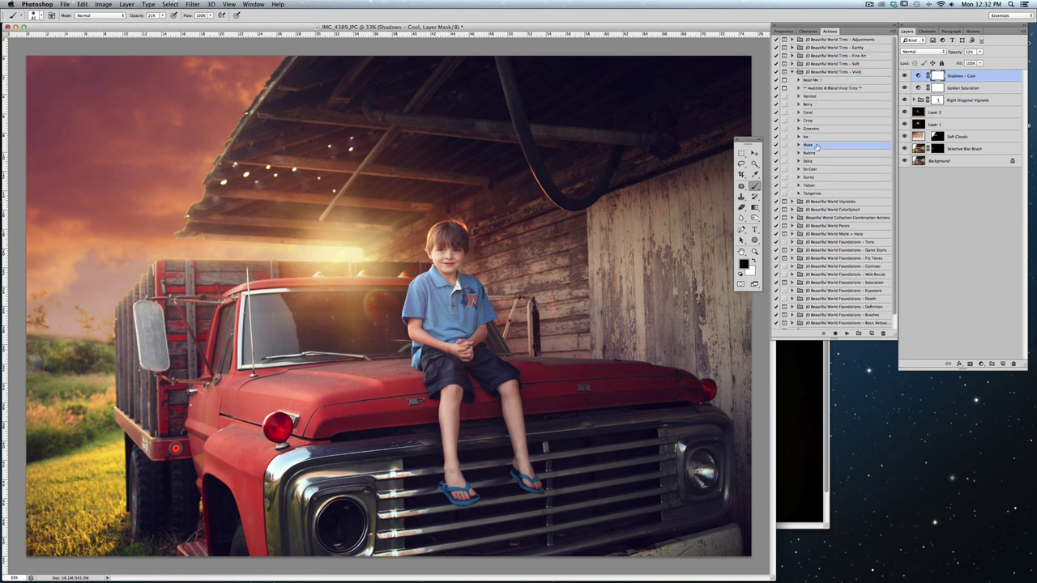
left_click(845, 334)
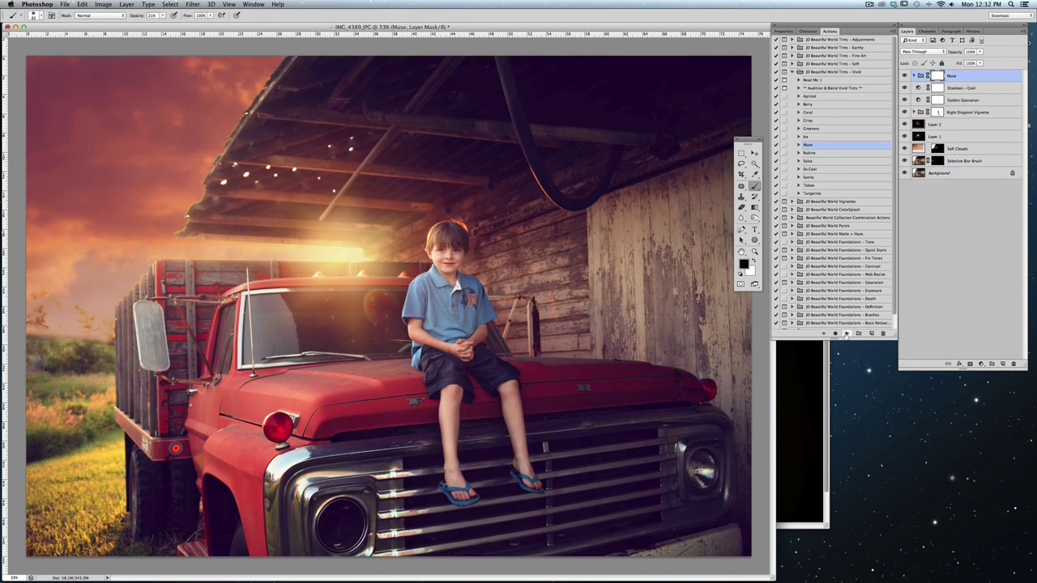
- Run the Ballerina action from the JD Beautiful World Tints - Soft set and lower its layer opacity to 30%
left_click(827, 73)
left_click(791, 72)
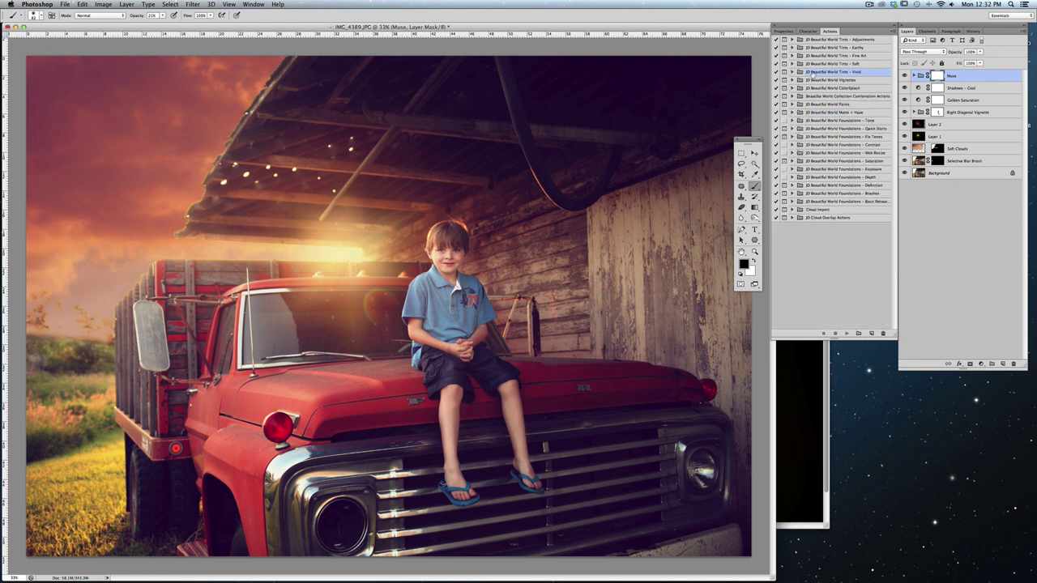
left_click(827, 64)
left_click(792, 64)
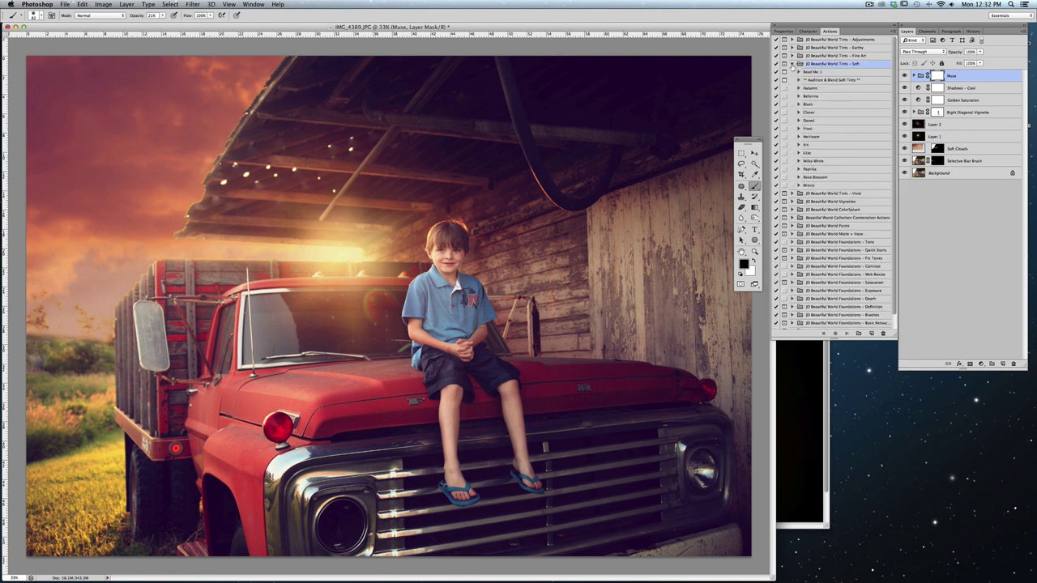
left_click(820, 96)
left_click(847, 334)
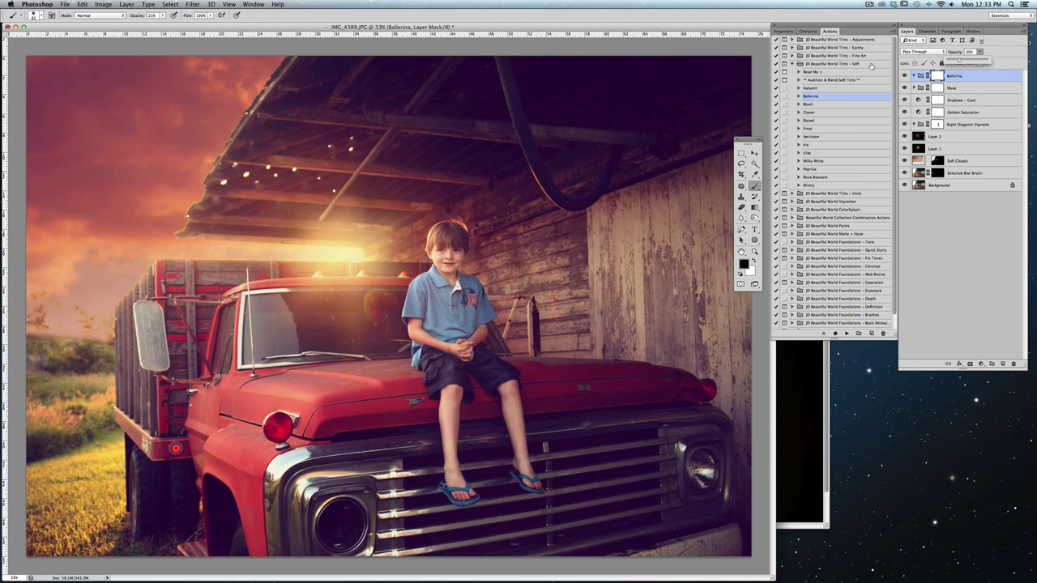
left_click(796, 65)
left_click(794, 64)
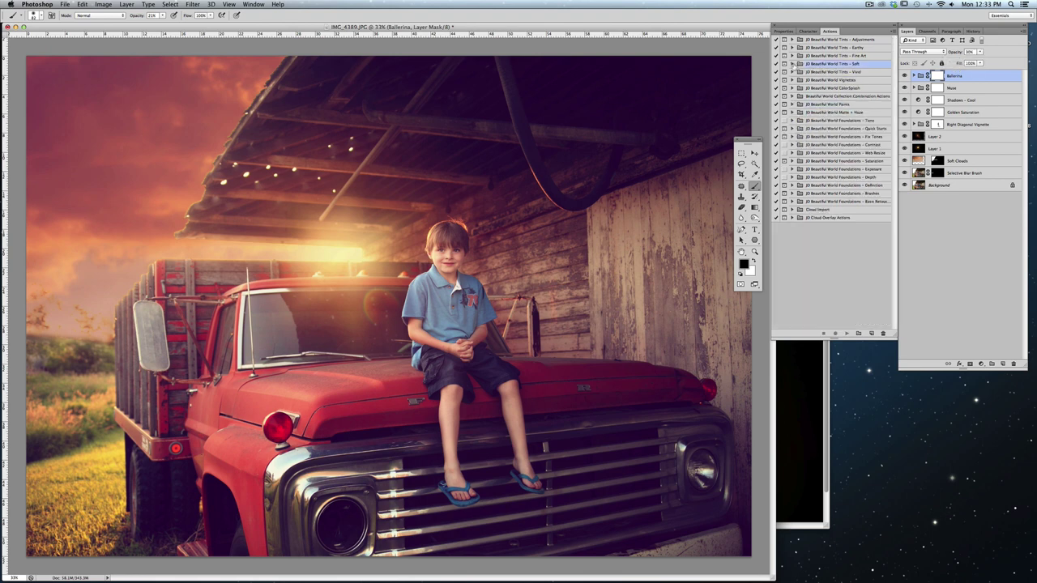
- Run the Black Detail Definition action from the JD Beautiful World Foundations - Definition set
left_click(850, 186)
left_click(792, 185)
left_click(838, 202)
left_click(847, 333)
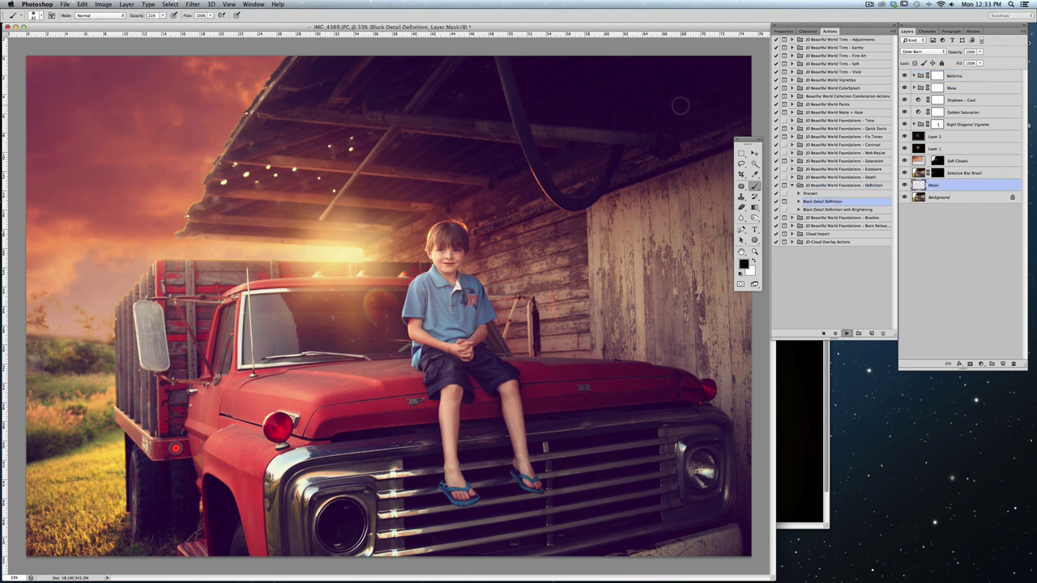
left_click(583, 193)
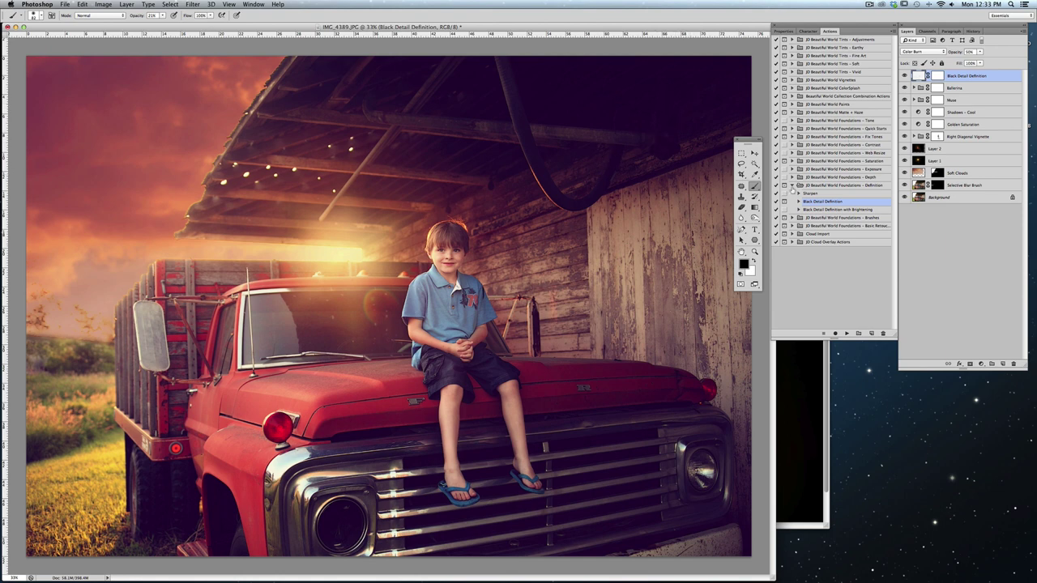
left_click(811, 186)
left_click(791, 185)
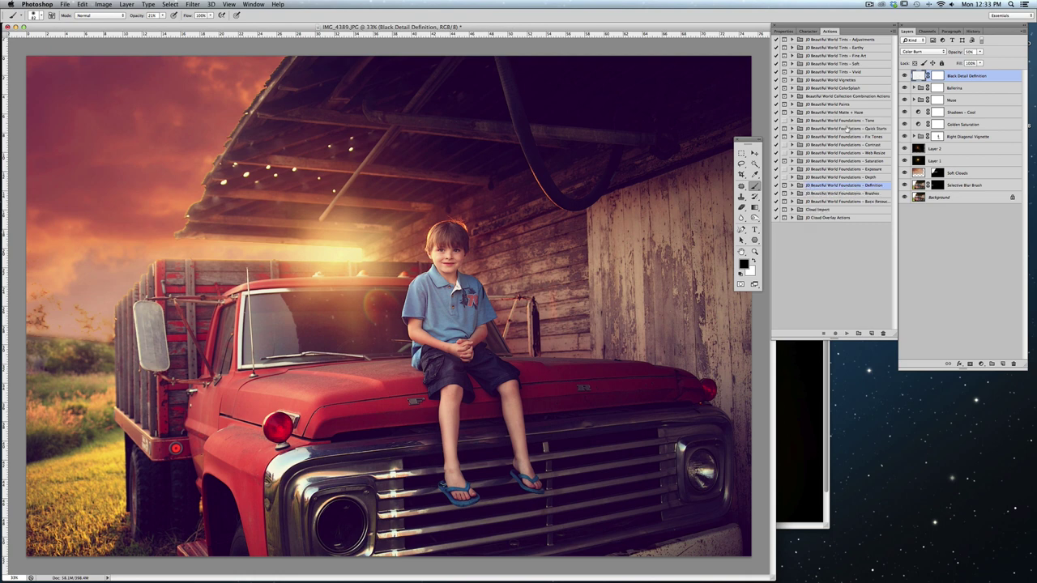
- Run the Flat Matte action from the JD Beautiful World Matte + Haze set
left_click(845, 113)
left_click(793, 114)
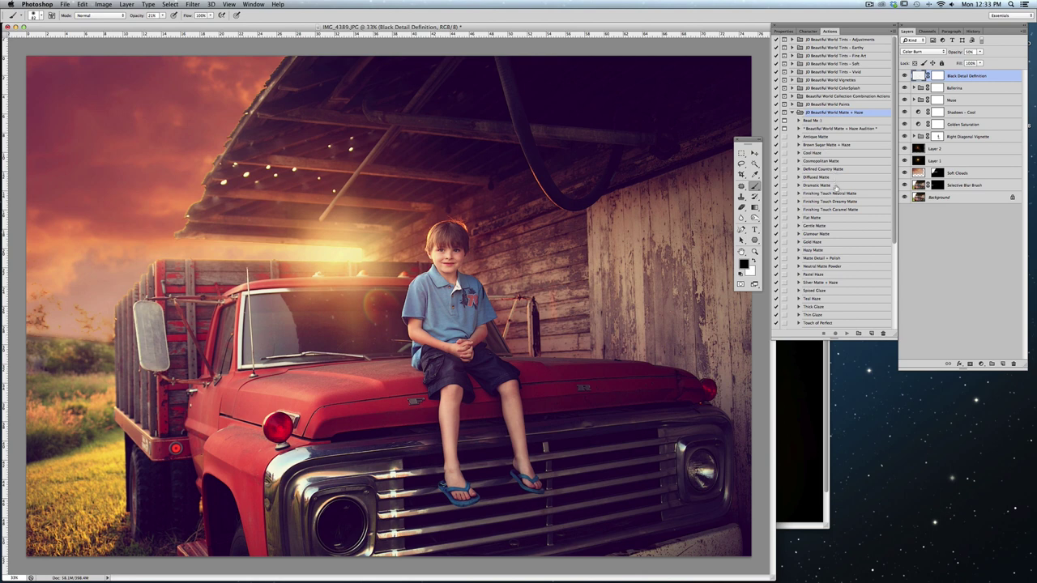
left_click(827, 217)
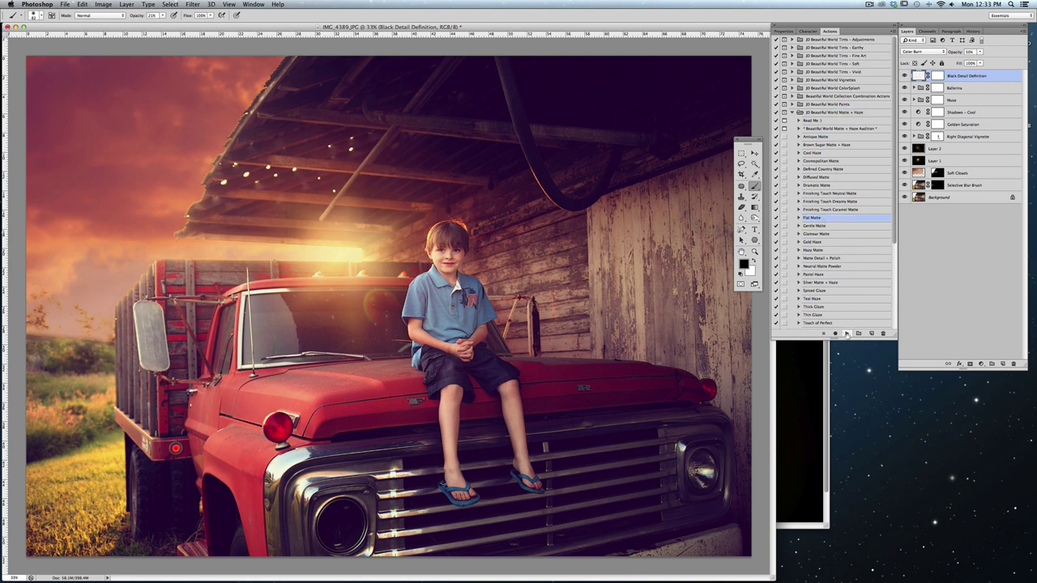
left_click(845, 334)
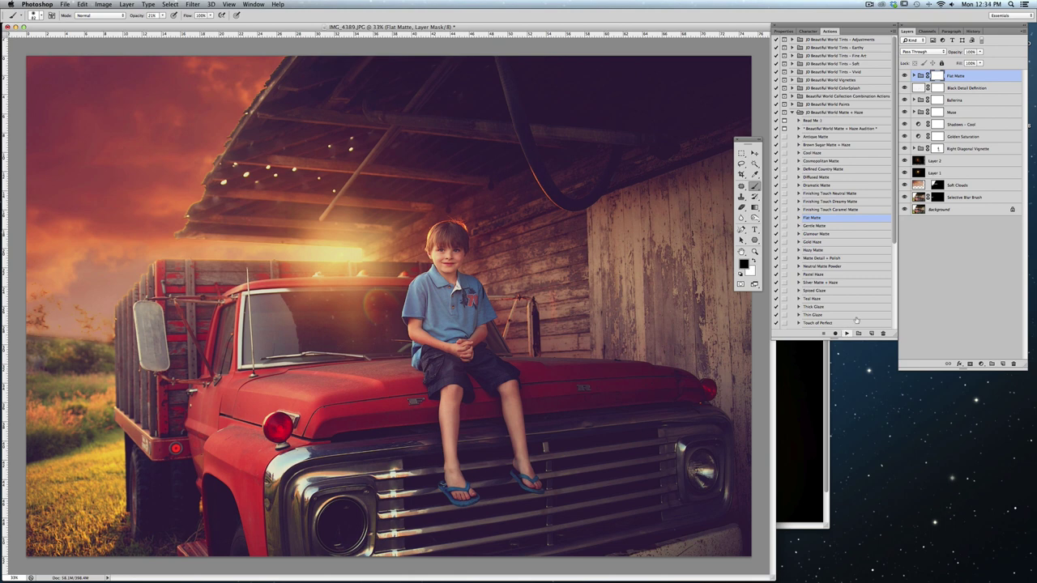
left_click(821, 114)
left_click(792, 113)
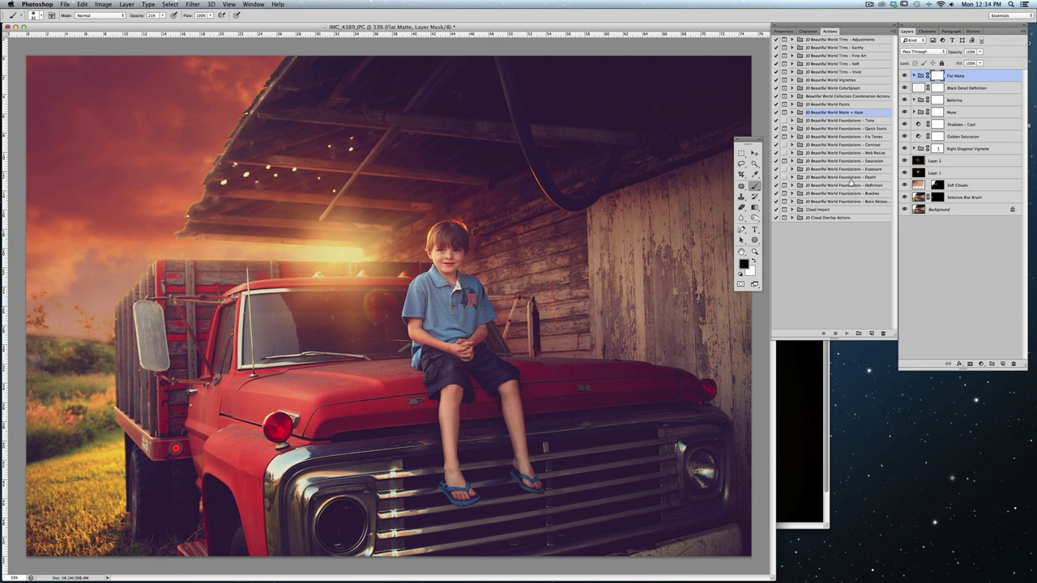
- Run the Highlight Glow action from the JD Beautiful World Foundations - Depth set and reduce its layer opacity to 50%
left_click(849, 178)
left_click(793, 177)
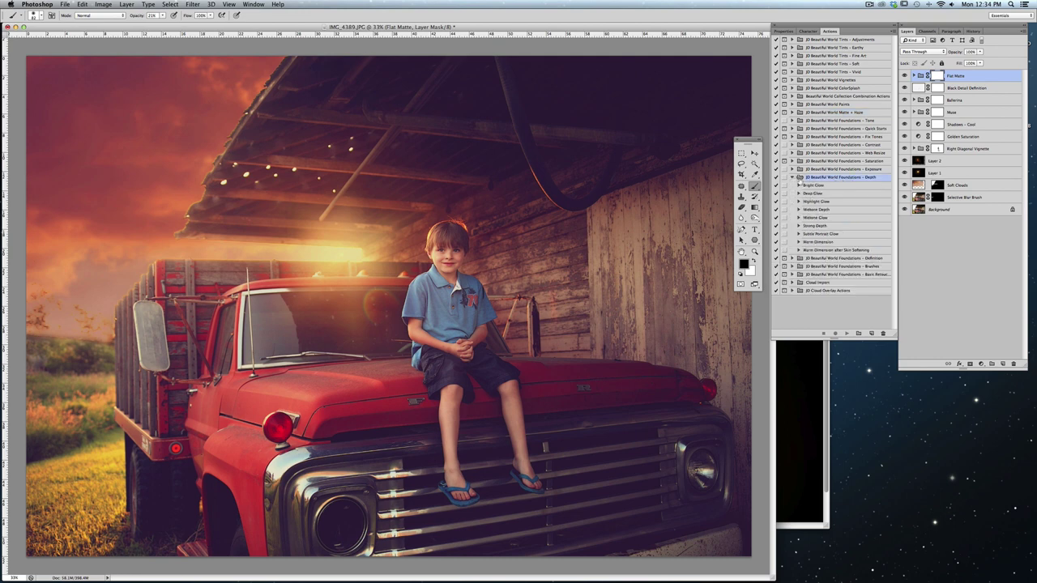
left_click(818, 201)
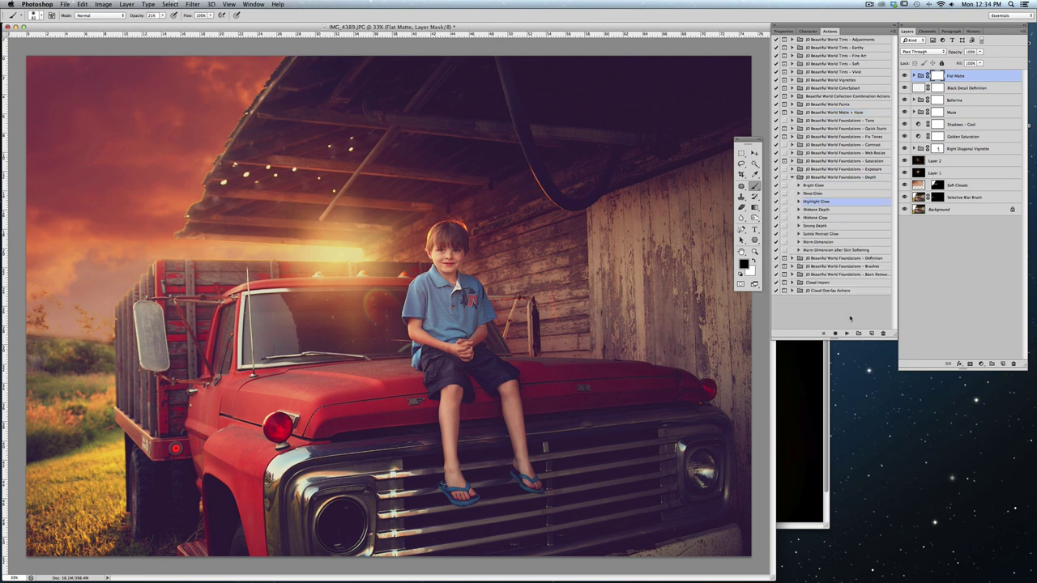
left_click(846, 333)
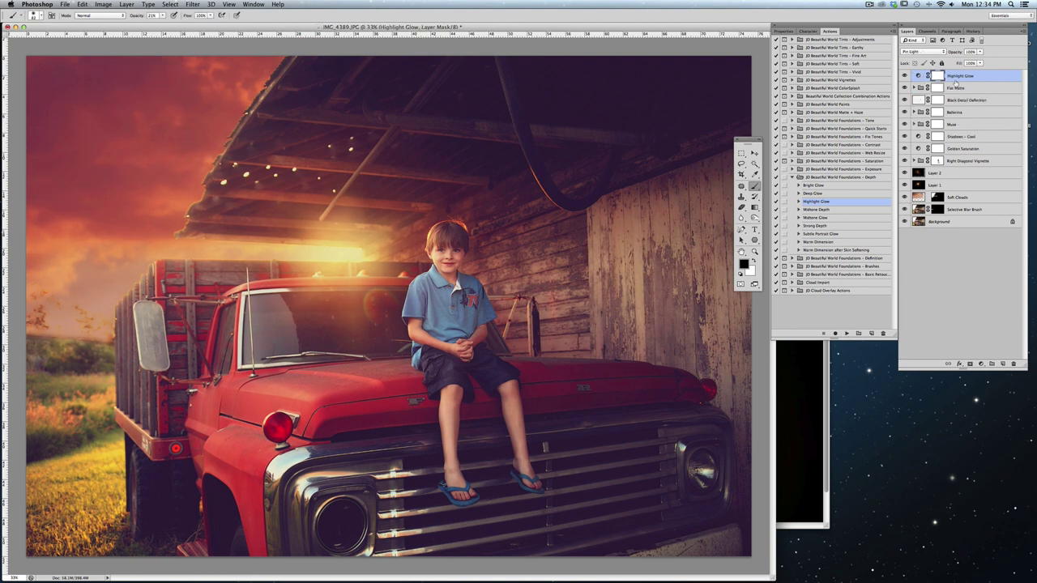
left_click(979, 52)
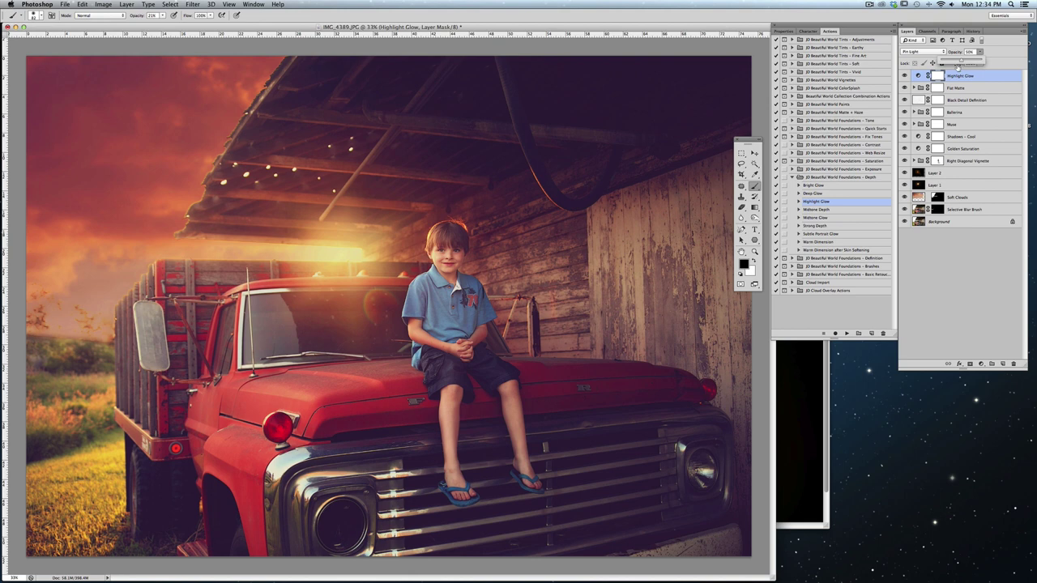
- Open the Off Kilter.jpg texture and move it onto the truck photo as a new layer covering the whole image
left_click(65, 4)
left_click(81, 23)
double_click(590, 122)
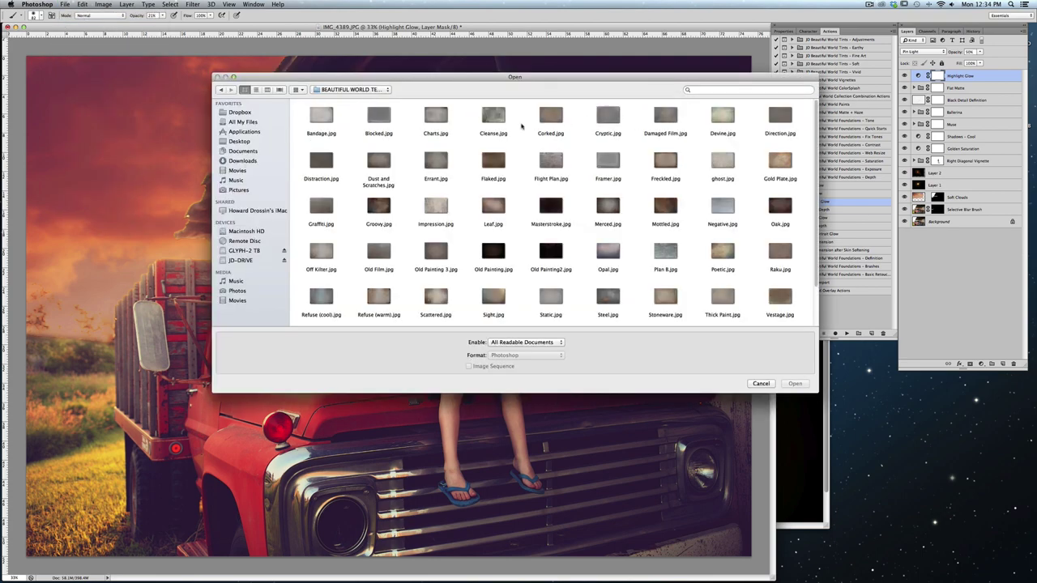
left_click(323, 251)
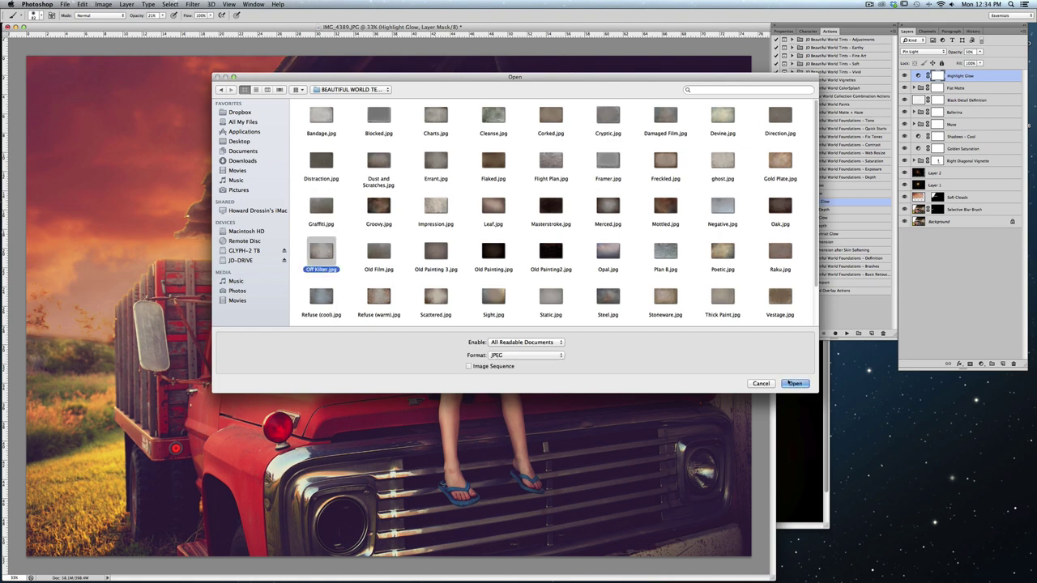
left_click(794, 384)
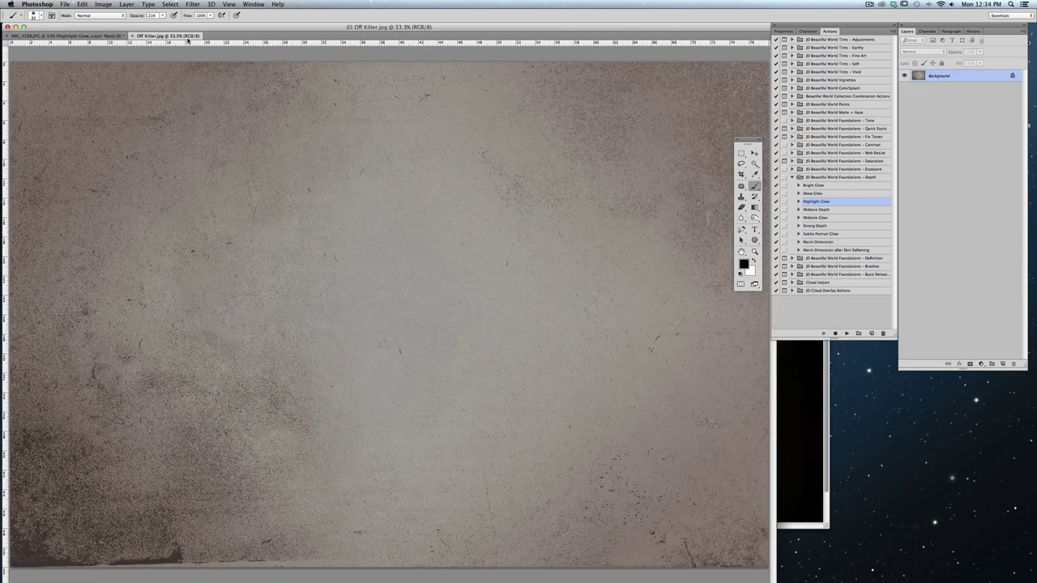
left_click_drag(166, 38, 285, 114)
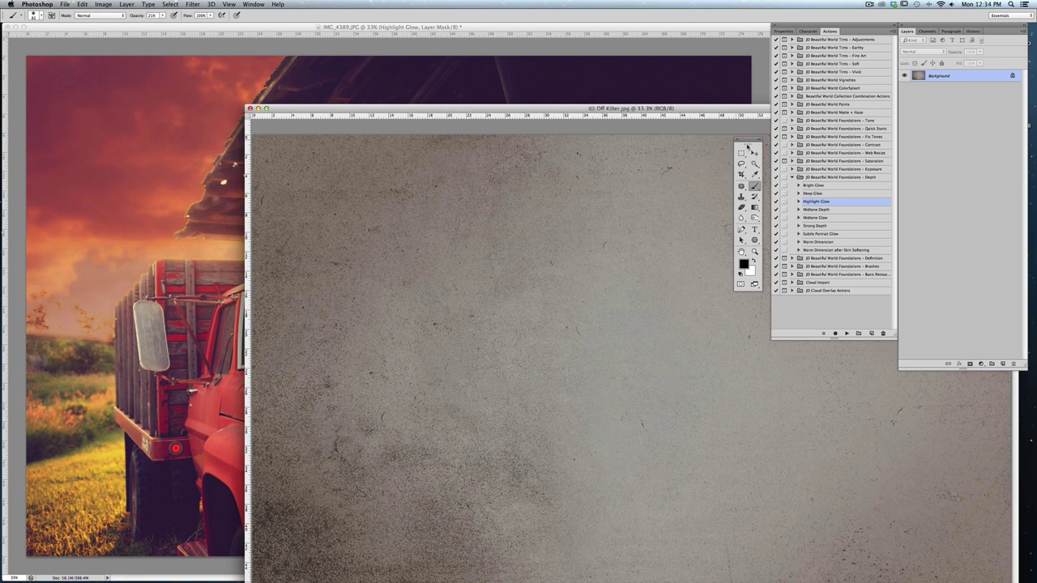
left_click(754, 153)
left_click_drag(523, 186, 110, 134)
- Blend the texture layer in Multiply mode at about 28% opacity
left_click(922, 52)
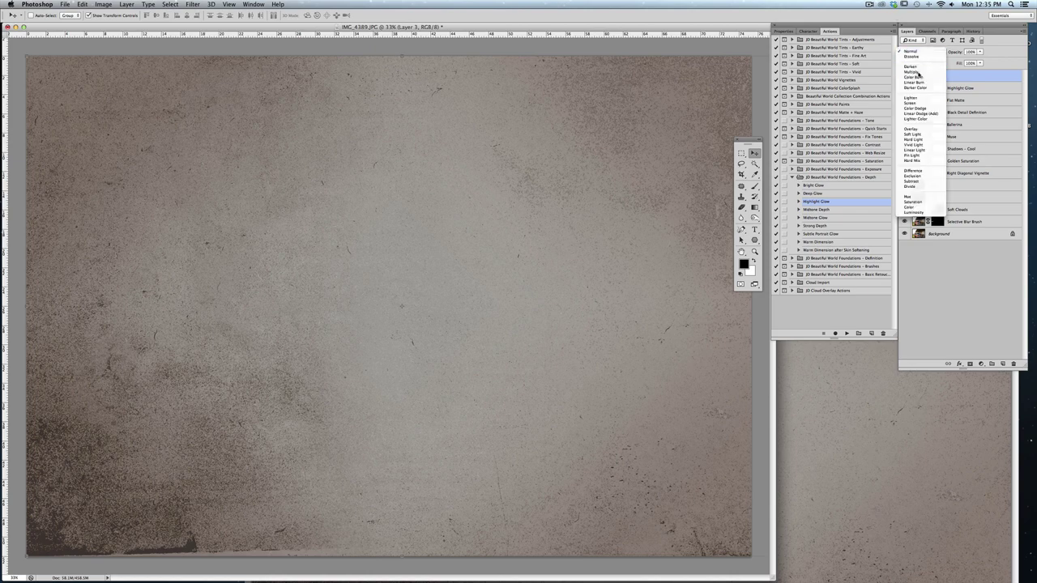
left_click(945, 74)
left_click(979, 52)
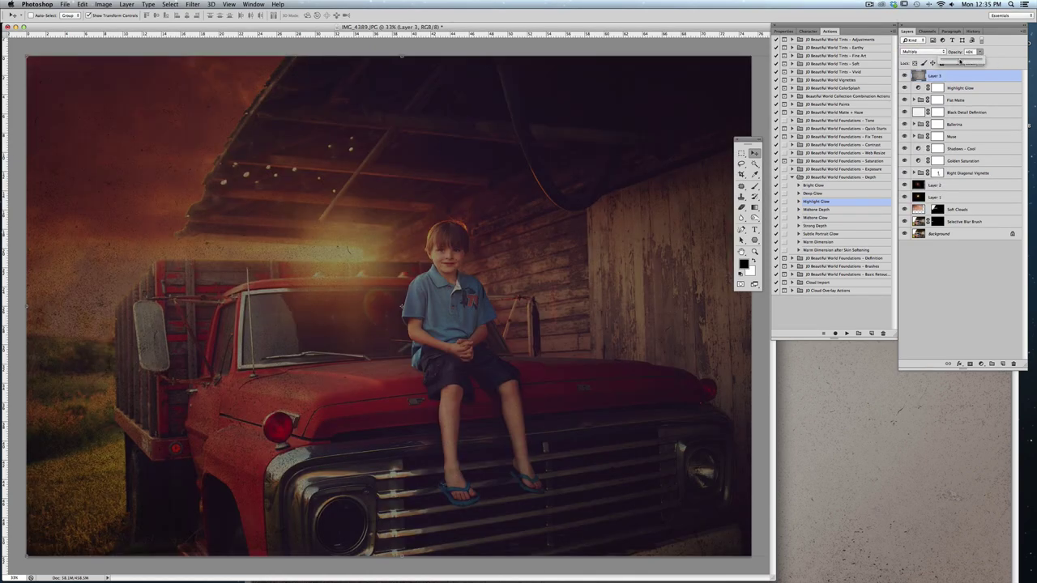
left_click_drag(953, 61, 950, 61)
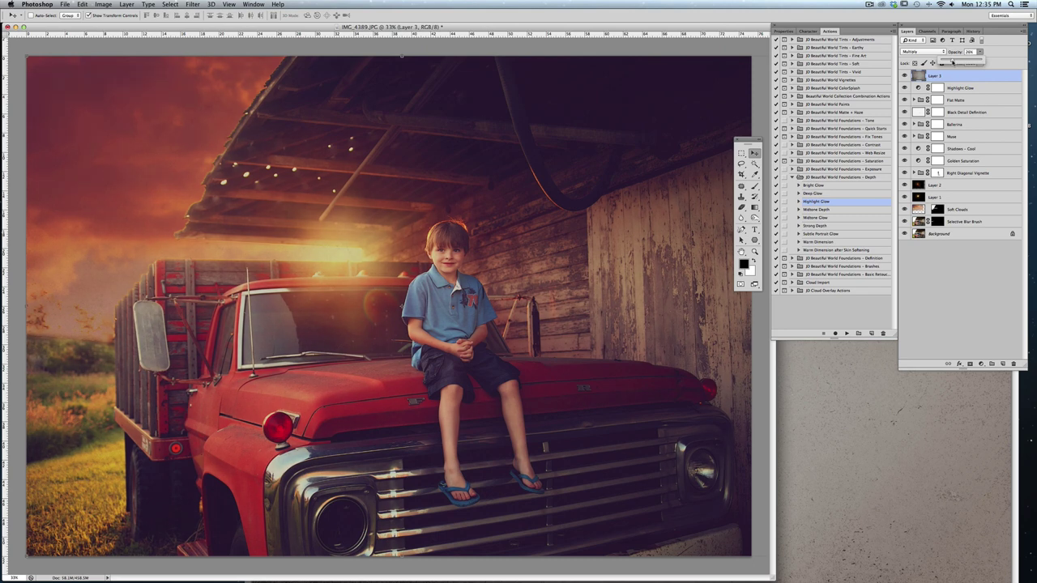
- Add a mask to the texture layer and brush the texture off the boy and truck with a large black brush at 37% opacity
left_click(970, 365)
left_click(969, 364)
key("b")
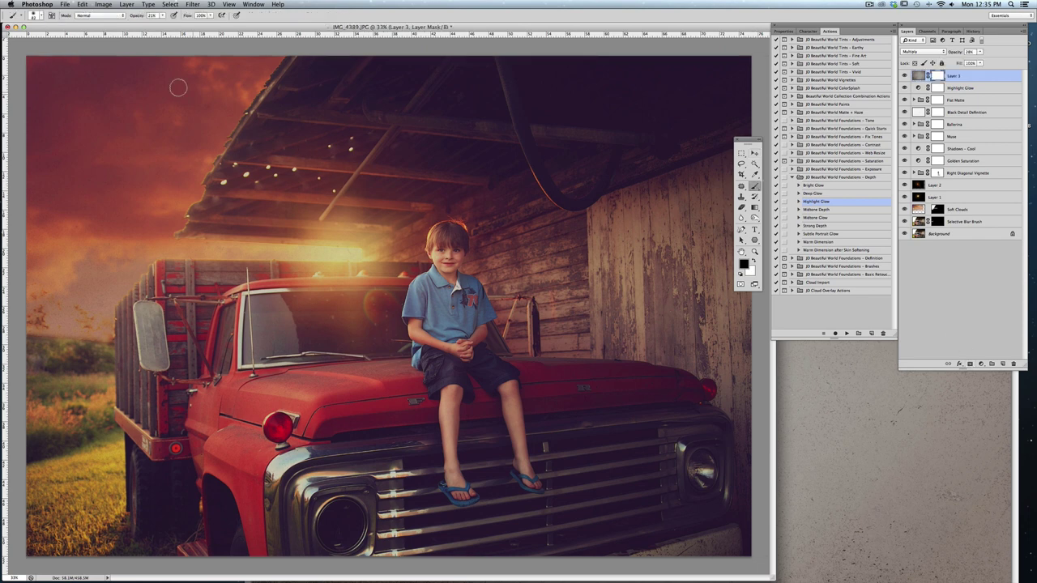
left_click(40, 15)
left_click_drag(80, 38, 81, 41)
left_click(162, 15)
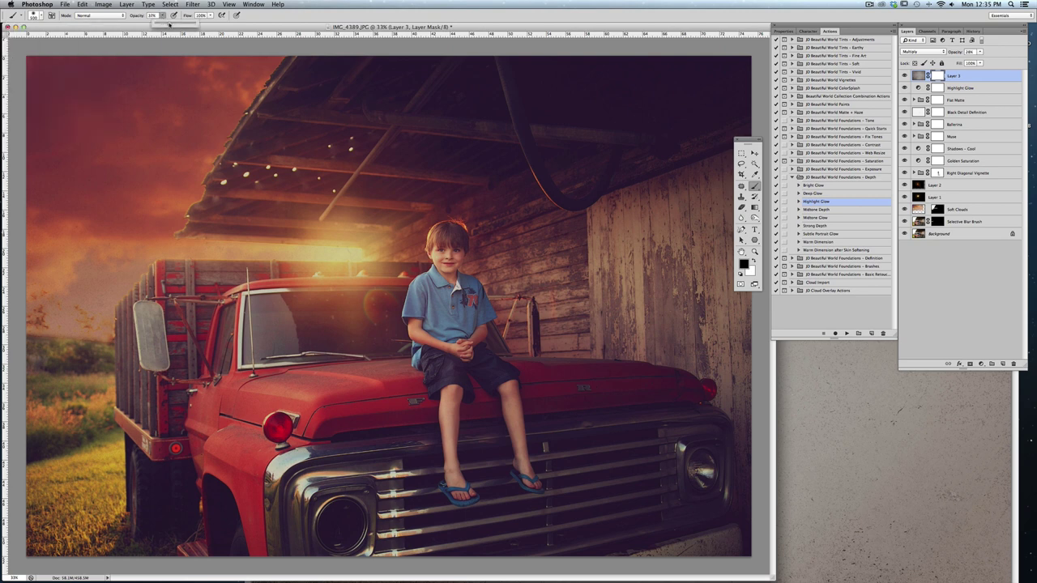
left_click_drag(169, 25, 170, 24)
mouse_move(373, 203)
left_mouse_down()
mouse_move(276, 311)
mouse_move(429, 247)
mouse_move(423, 412)
mouse_move(489, 411)
left_mouse_up()
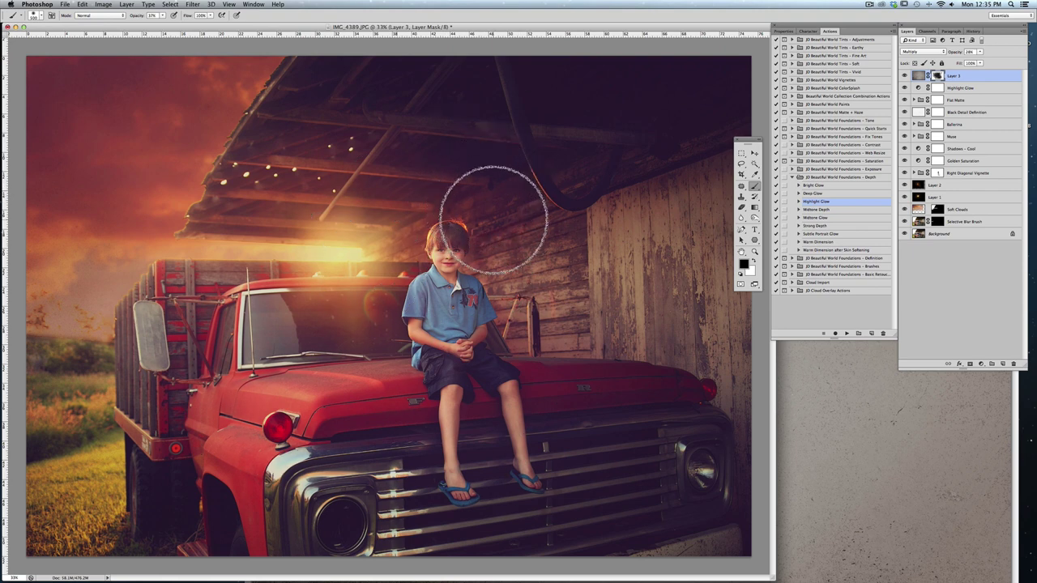
- Run the Non-Destructive Burn Brush action from the Foundations - Brushes set and move its layer above Soft Clouds
left_click(816, 175)
left_click(791, 176)
left_click(823, 194)
left_click(791, 194)
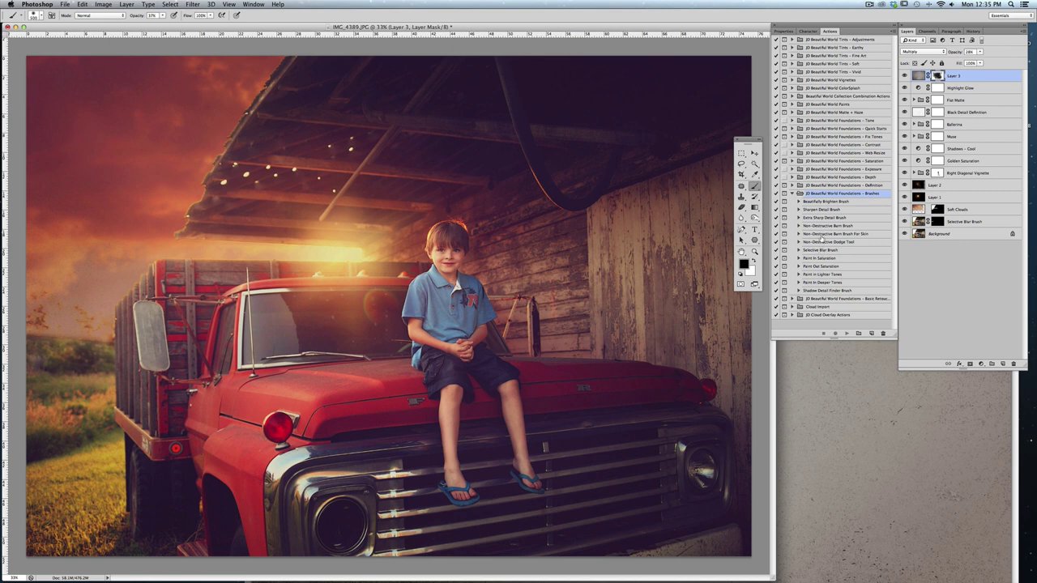
left_click(821, 227)
left_click(848, 332)
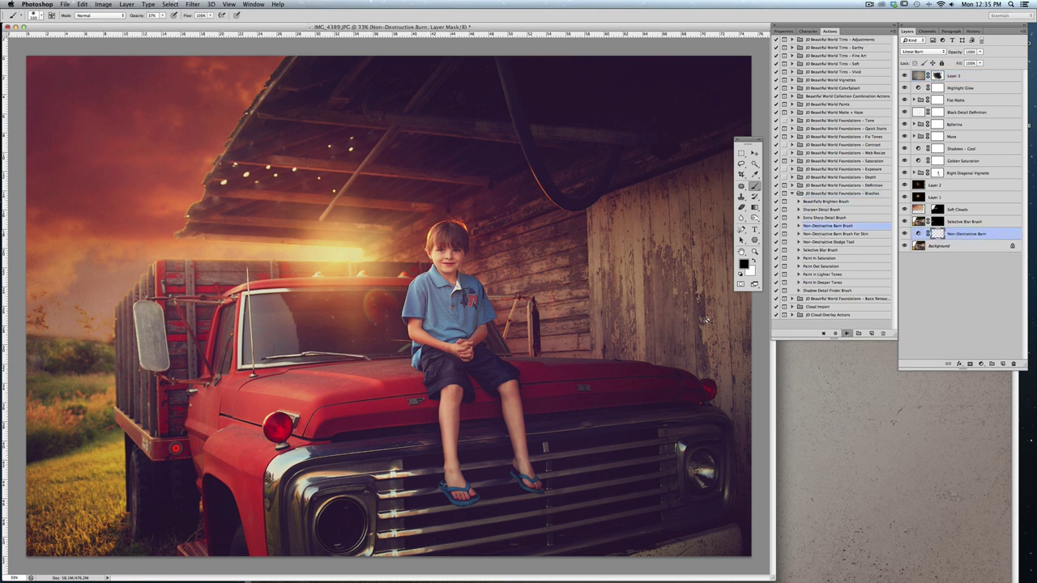
left_click(577, 191)
left_click_drag(974, 233, 973, 205)
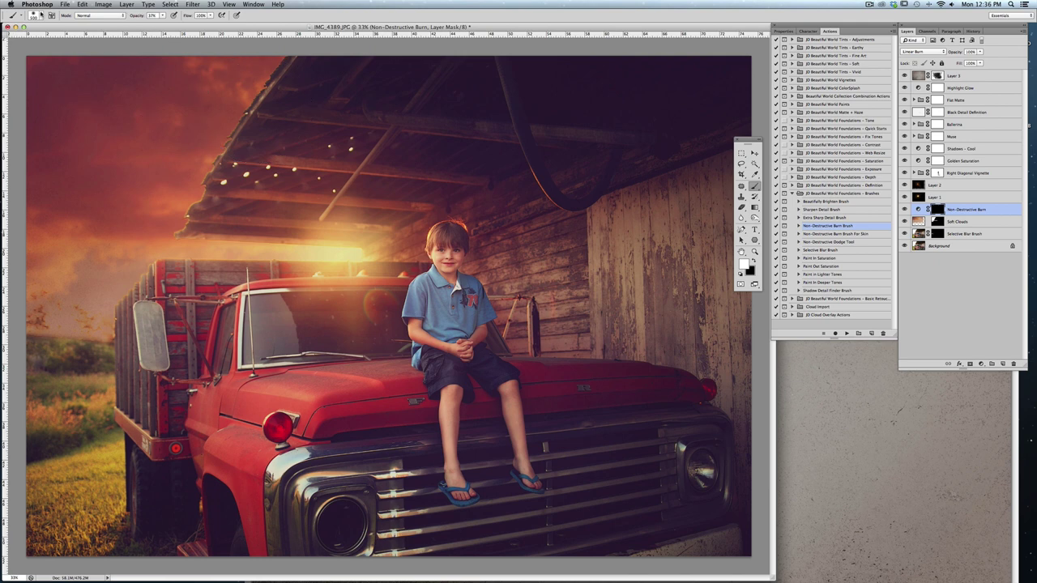
- Burn the grass beside the truck on the burn mask with a smaller white brush, at 37% and then 11% opacity
left_click(41, 14)
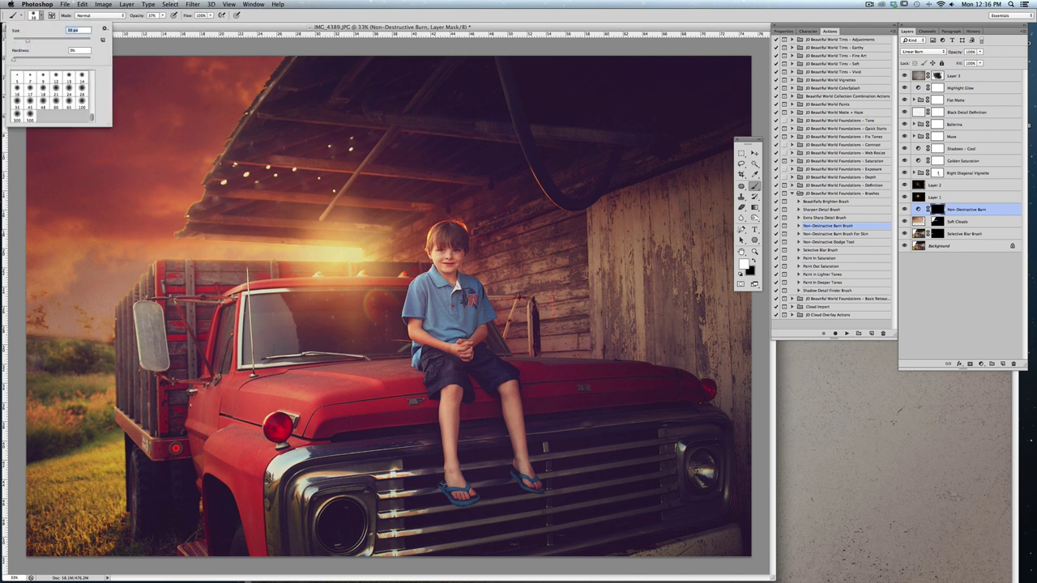
left_click(52, 39)
left_click(69, 463)
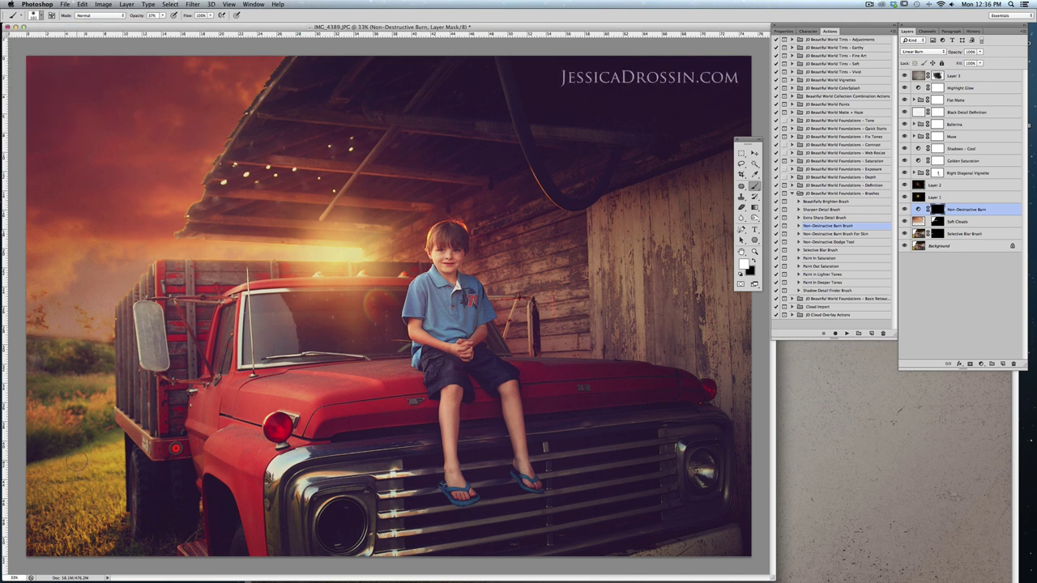
mouse_move(71, 463)
left_mouse_down()
mouse_move(34, 468)
mouse_move(39, 541)
mouse_move(60, 553)
mouse_move(138, 546)
left_mouse_up()
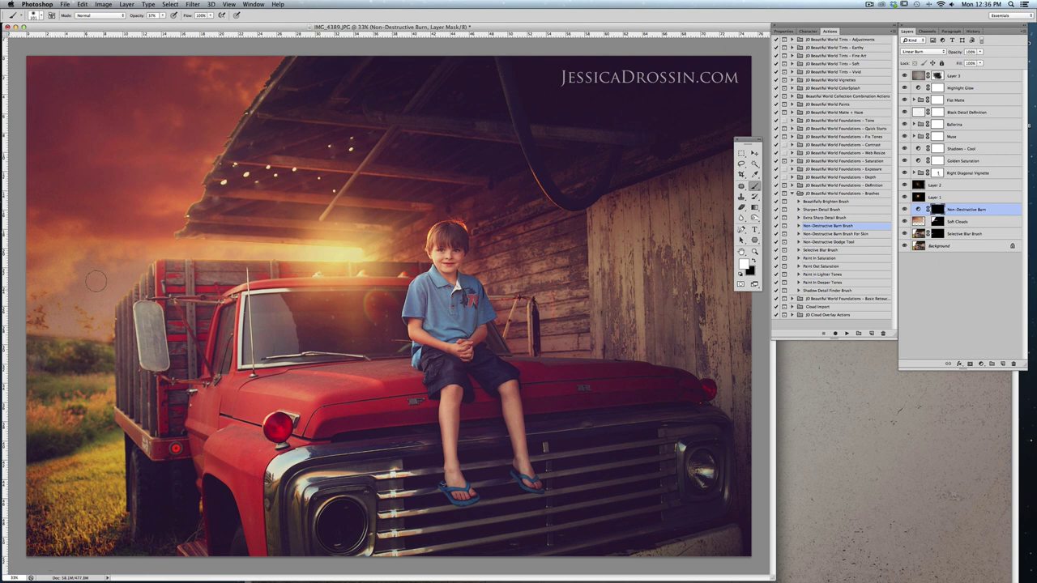
left_click(162, 16)
mouse_move(56, 475)
left_mouse_down()
mouse_move(52, 537)
mouse_move(65, 545)
mouse_move(103, 528)
mouse_move(109, 481)
mouse_move(34, 483)
left_mouse_up()
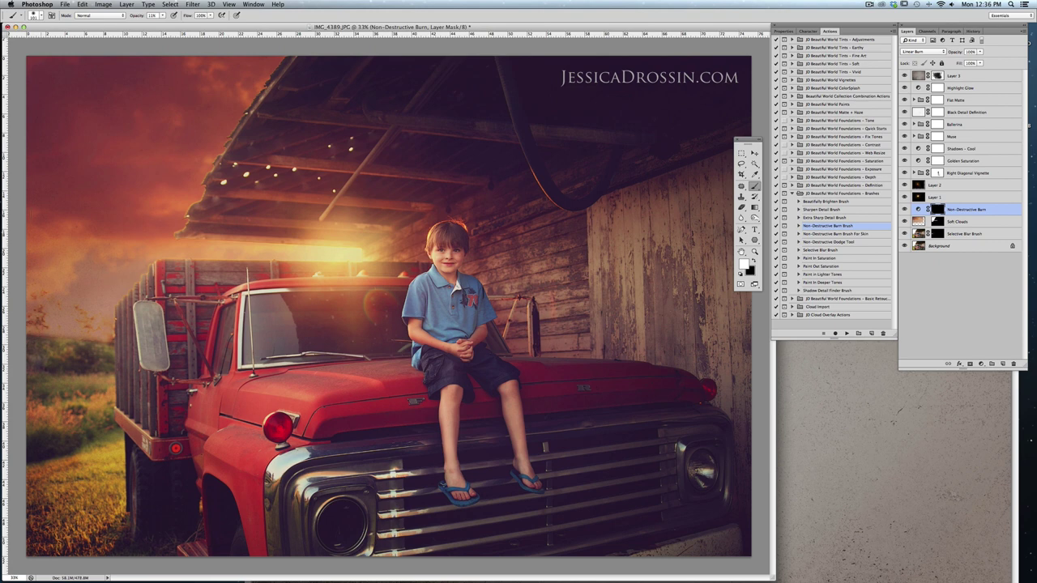
- Enlarge the brush, reduce its opacity to 6%, and burn the sky, the barn wall side and the grass
left_click(45, 16)
left_click_drag(56, 40, 81, 41)
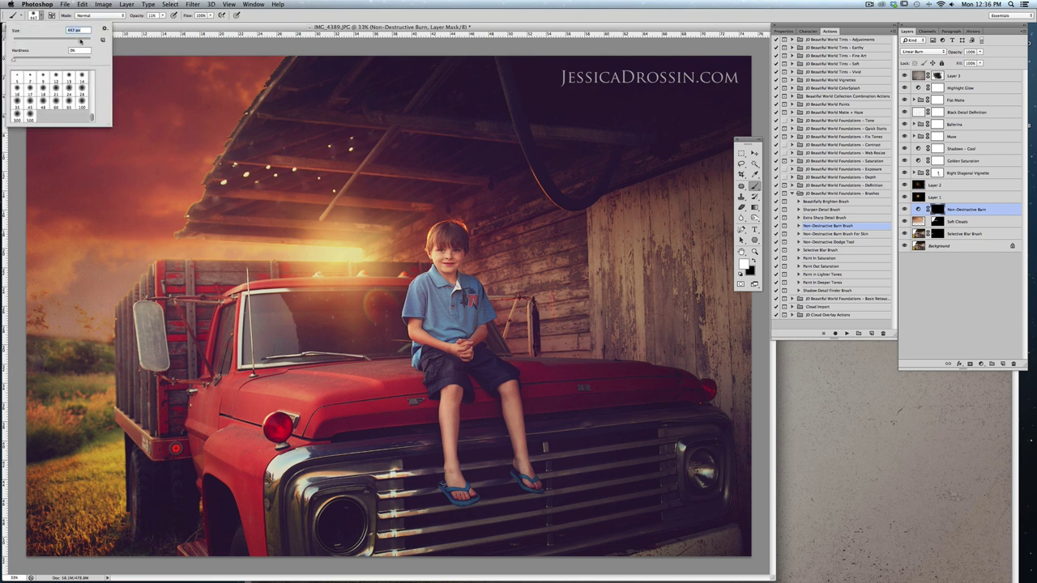
left_click(163, 16)
left_click_drag(163, 23, 160, 24)
mouse_move(124, 60)
left_mouse_down()
mouse_move(35, 143)
mouse_move(38, 159)
mouse_move(27, 136)
mouse_move(74, 56)
mouse_move(119, 81)
mouse_move(220, 59)
mouse_move(248, 68)
mouse_move(80, 54)
mouse_move(58, 223)
mouse_move(36, 251)
mouse_move(22, 426)
mouse_move(123, 422)
left_mouse_up()
mouse_move(624, 161)
left_mouse_down()
mouse_move(609, 217)
mouse_move(724, 175)
mouse_move(654, 299)
mouse_move(736, 320)
mouse_move(762, 352)
mouse_move(738, 403)
mouse_move(744, 526)
mouse_move(687, 552)
left_mouse_up()
mouse_move(72, 471)
left_mouse_down()
mouse_move(61, 501)
mouse_move(109, 506)
left_mouse_up()
- Lower the Non-Destructive Burn layer's opacity to 58%
key("super+2")
left_click(981, 52)
left_click_drag(965, 61, 963, 63)
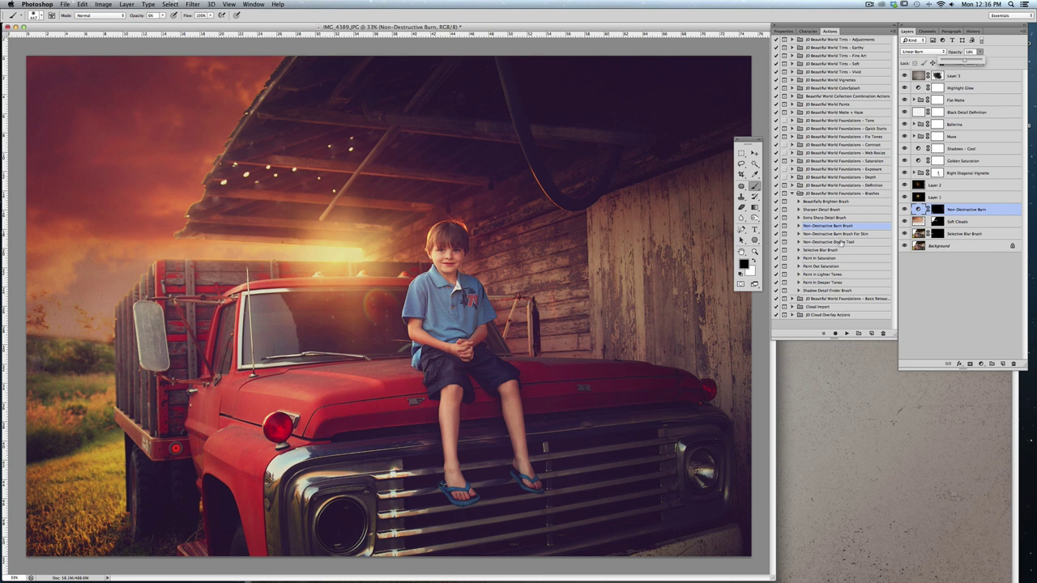
- Run the Non-Destructive Dodge Tool action from the Foundations - Brushes set
left_click(841, 242)
left_click(847, 333)
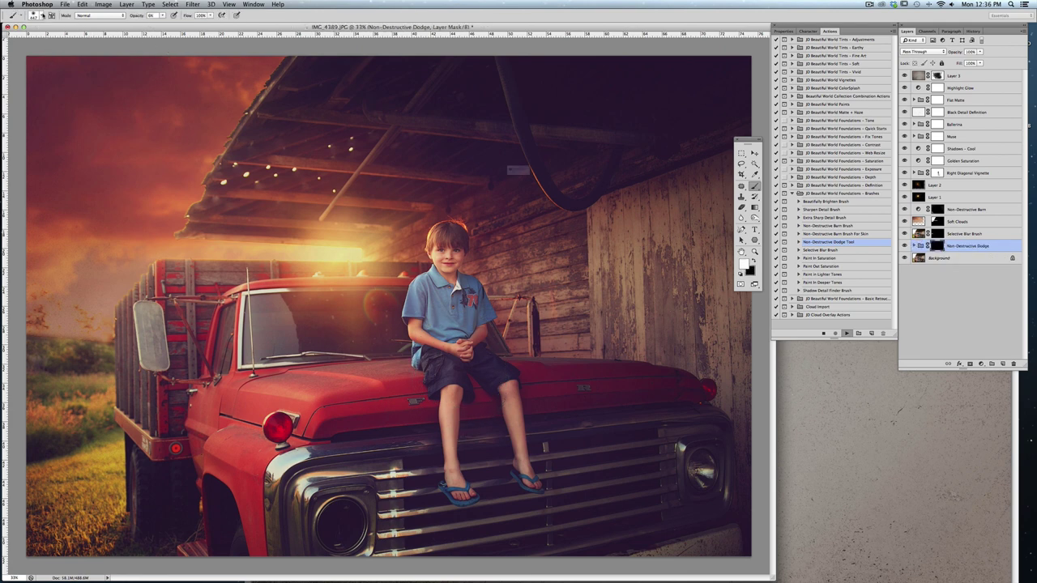
left_click(573, 194)
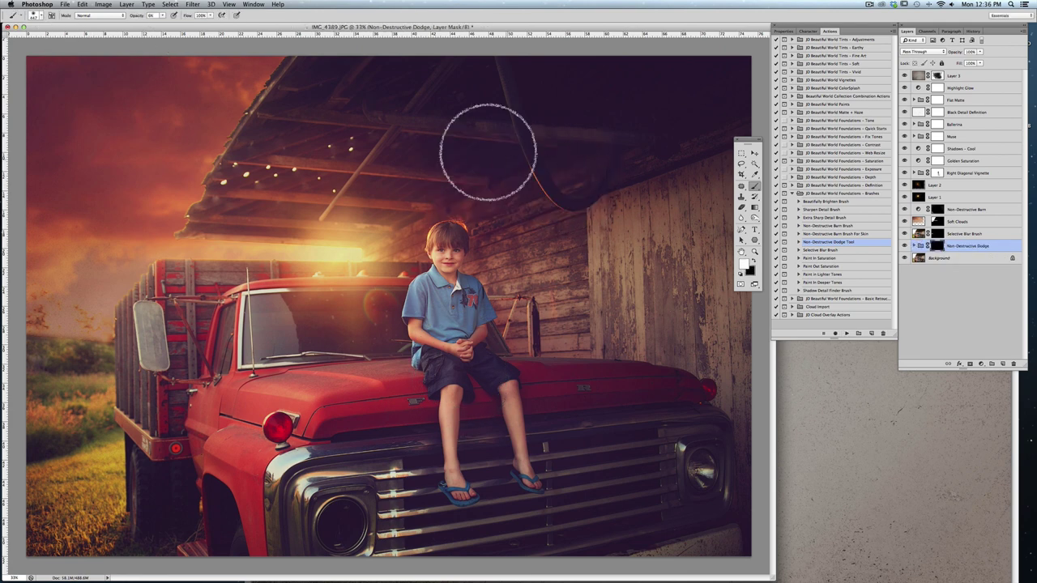
- Reduce the brush size to 87 px and move the Non-Destructive Dodge group directly above Soft Clouds
left_click(42, 15)
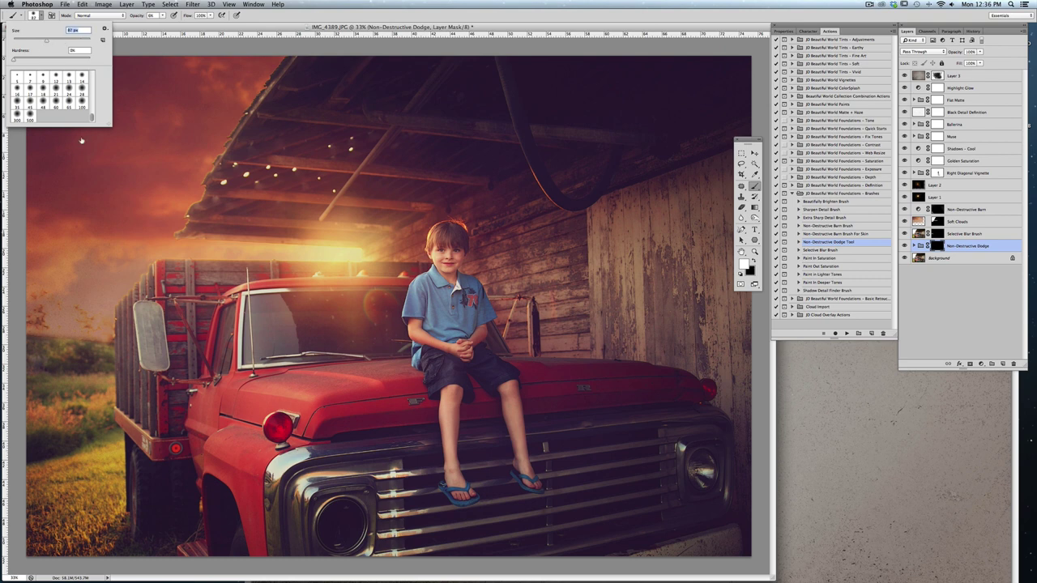
key("Return")
left_click_drag(985, 244, 987, 227)
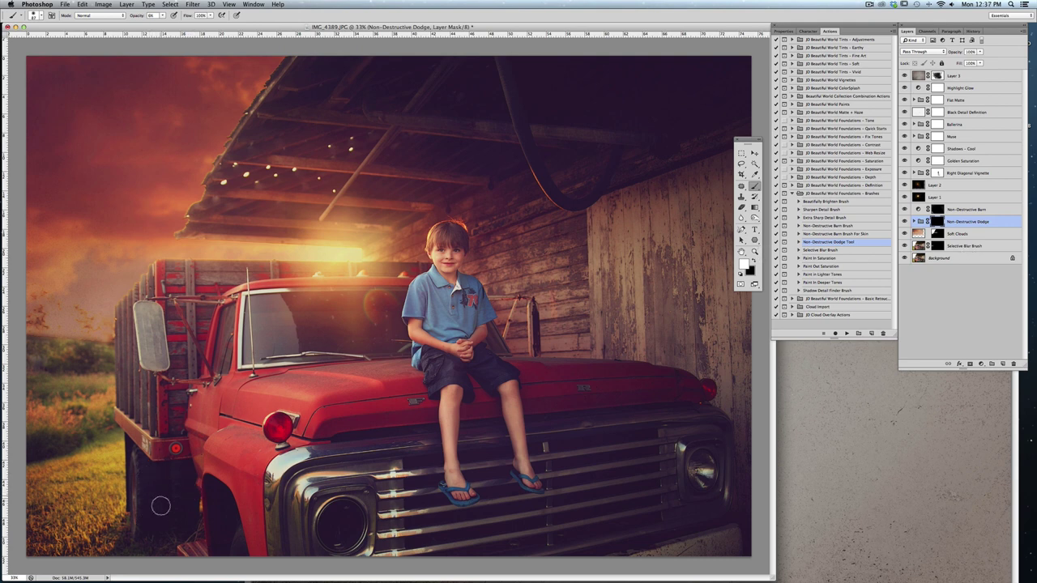
- Dodge the truck's rear wheel area, and dodge the hood and grille with a larger 159 px white brush at 9% opacity
mouse_move(184, 483)
left_mouse_down()
mouse_move(156, 492)
mouse_move(150, 473)
mouse_move(177, 483)
mouse_move(176, 498)
mouse_move(152, 474)
mouse_move(149, 504)
mouse_move(146, 463)
mouse_move(179, 487)
mouse_move(156, 483)
mouse_move(142, 472)
mouse_move(187, 488)
mouse_move(160, 500)
mouse_move(169, 489)
left_mouse_up()
left_click(162, 15)
left_click(36, 16)
left_click(162, 16)
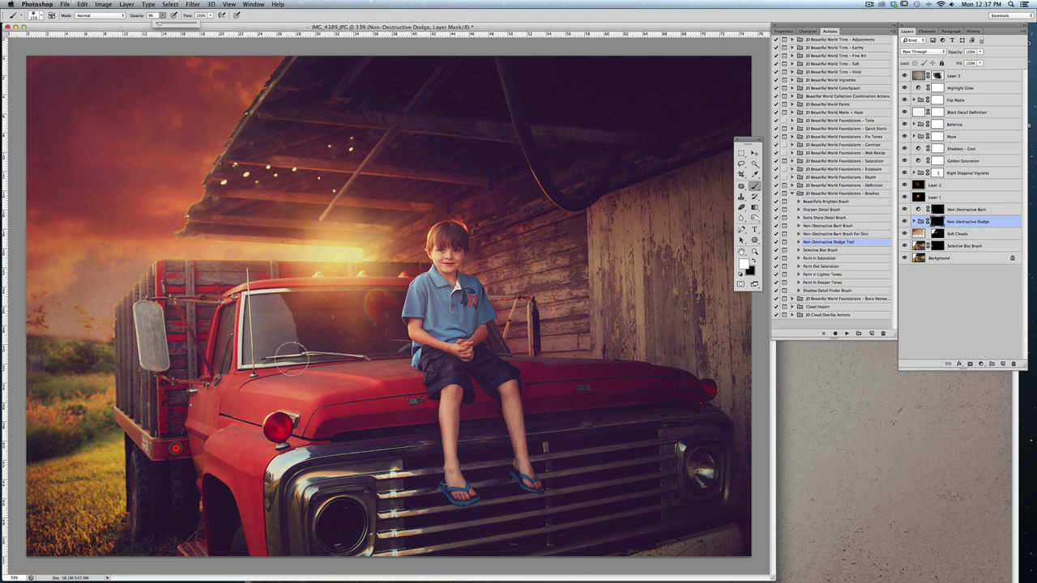
left_click(312, 397)
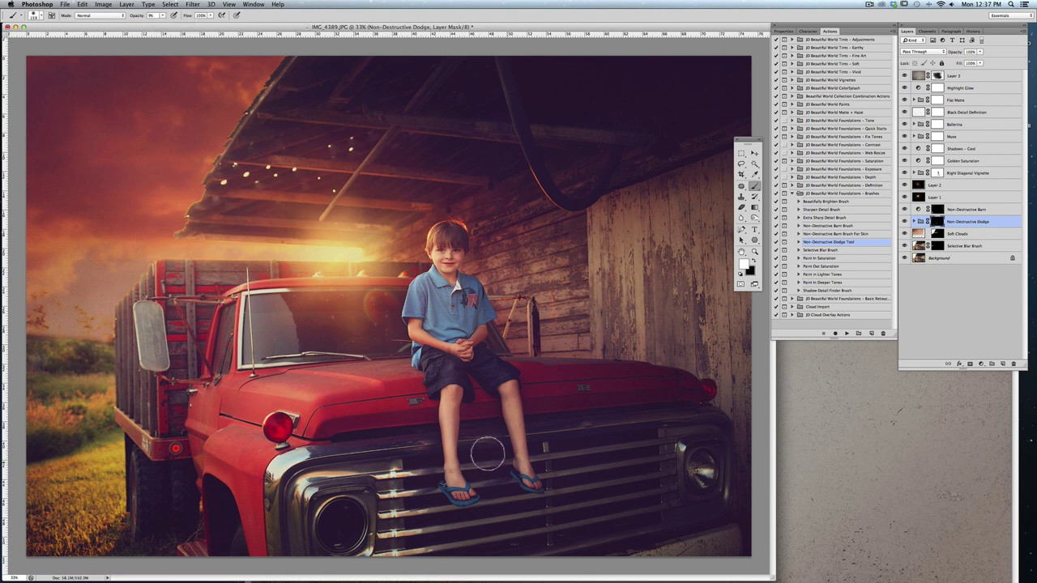
- Make the brush smaller and continue dodging the truck's red hood on the dodge mask
left_click(42, 15)
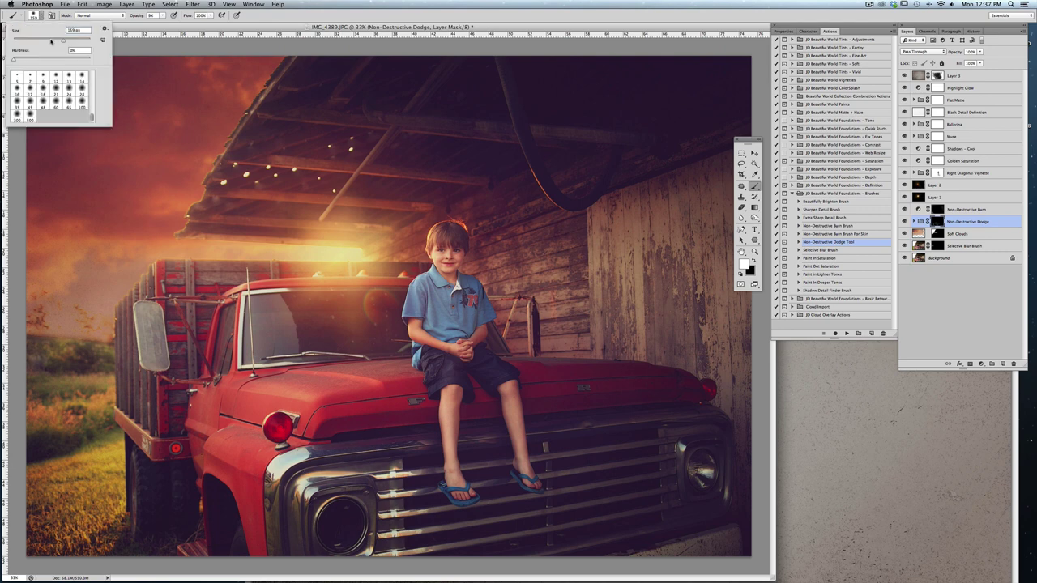
key("Return")
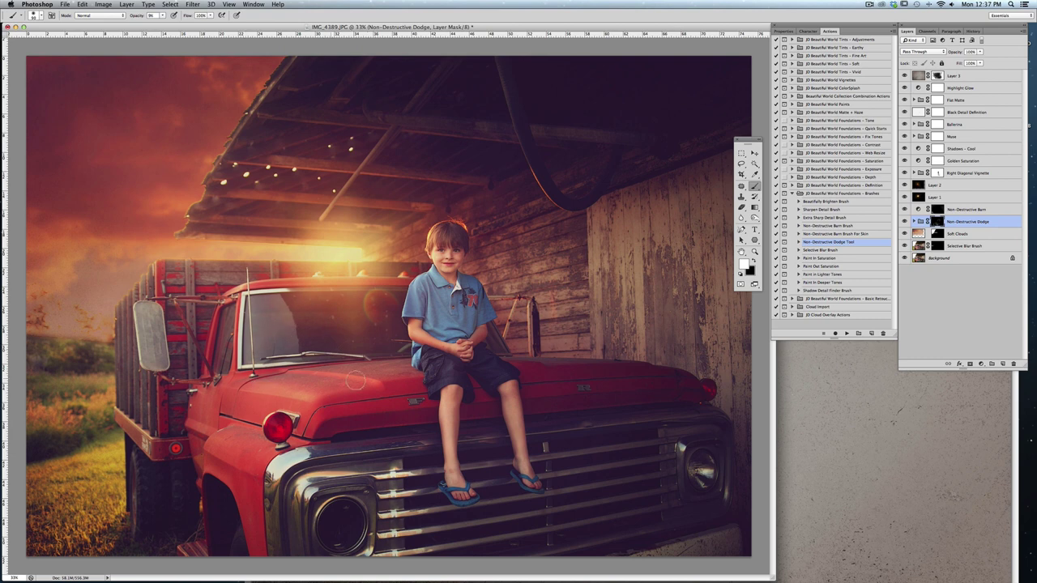
key("0")
- Toggle the Non-Destructive Dodge group's visibility to compare the photo with and without the dodging
left_click(905, 221)
left_click(904, 221)
left_click(904, 221)
left_click(905, 222)
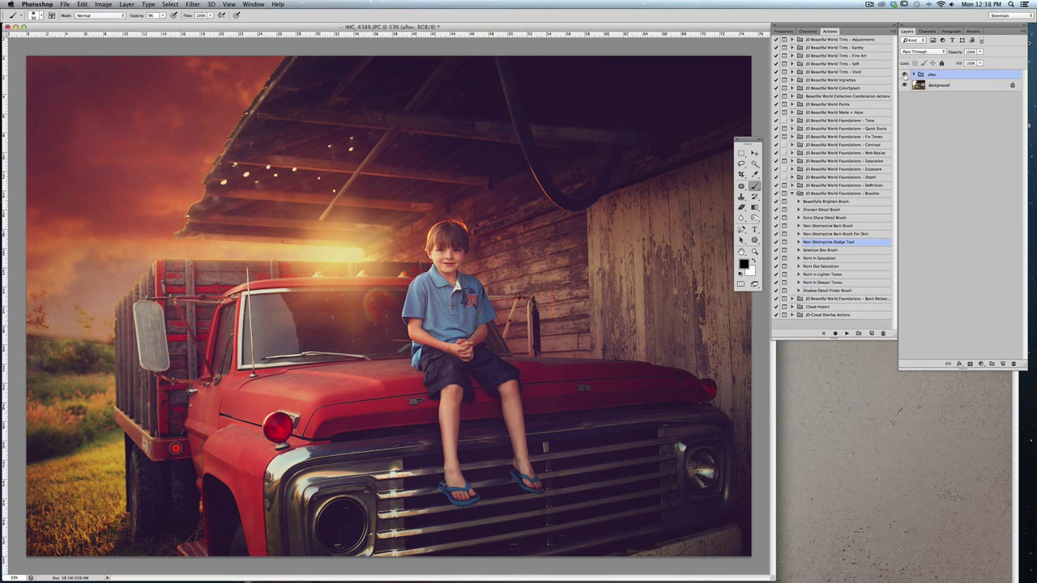
- Hide and show the "after" group to compare the original photo with the finished edit
left_click(904, 74)
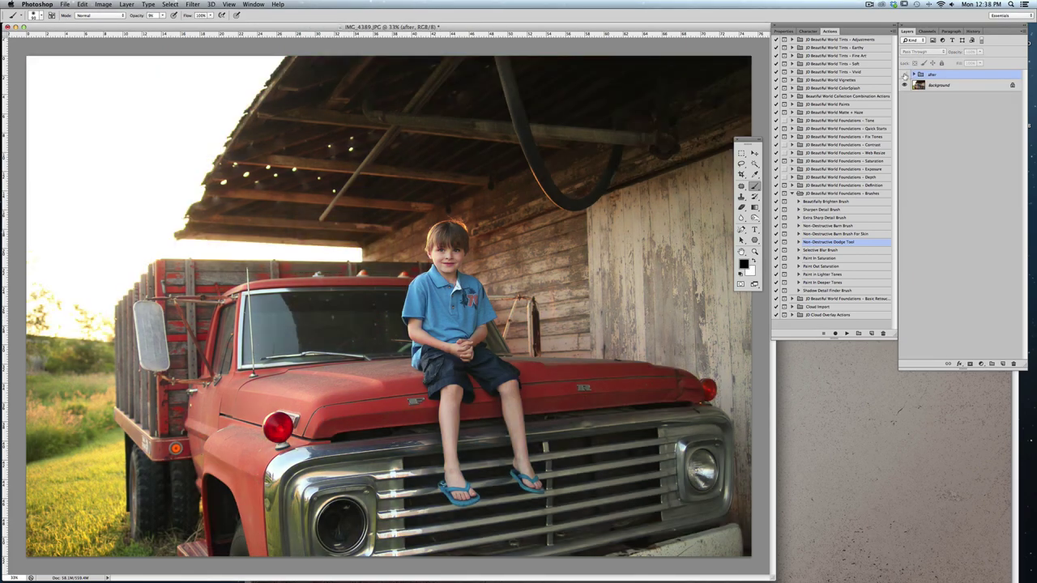
left_click(904, 74)
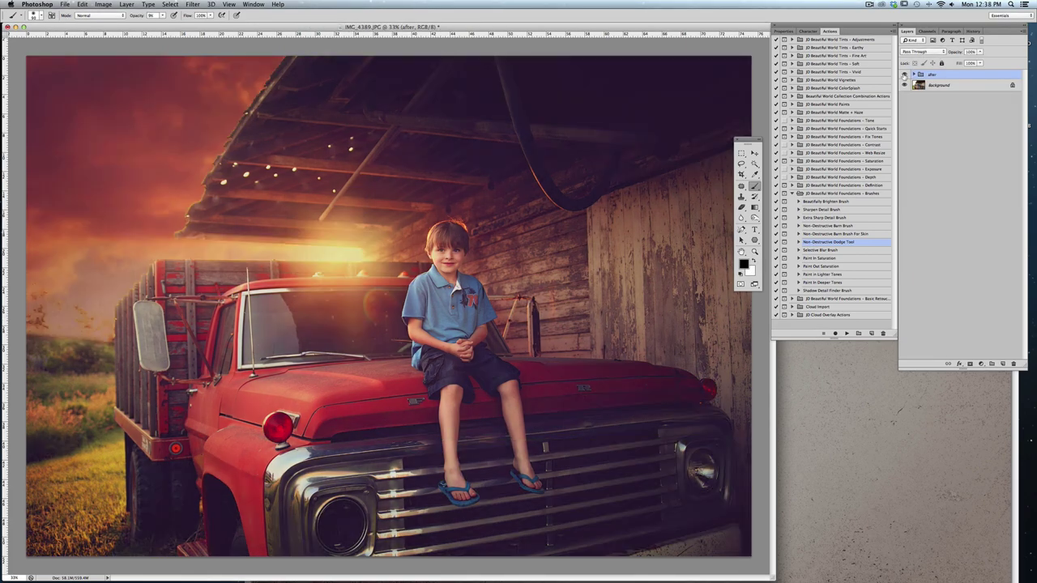